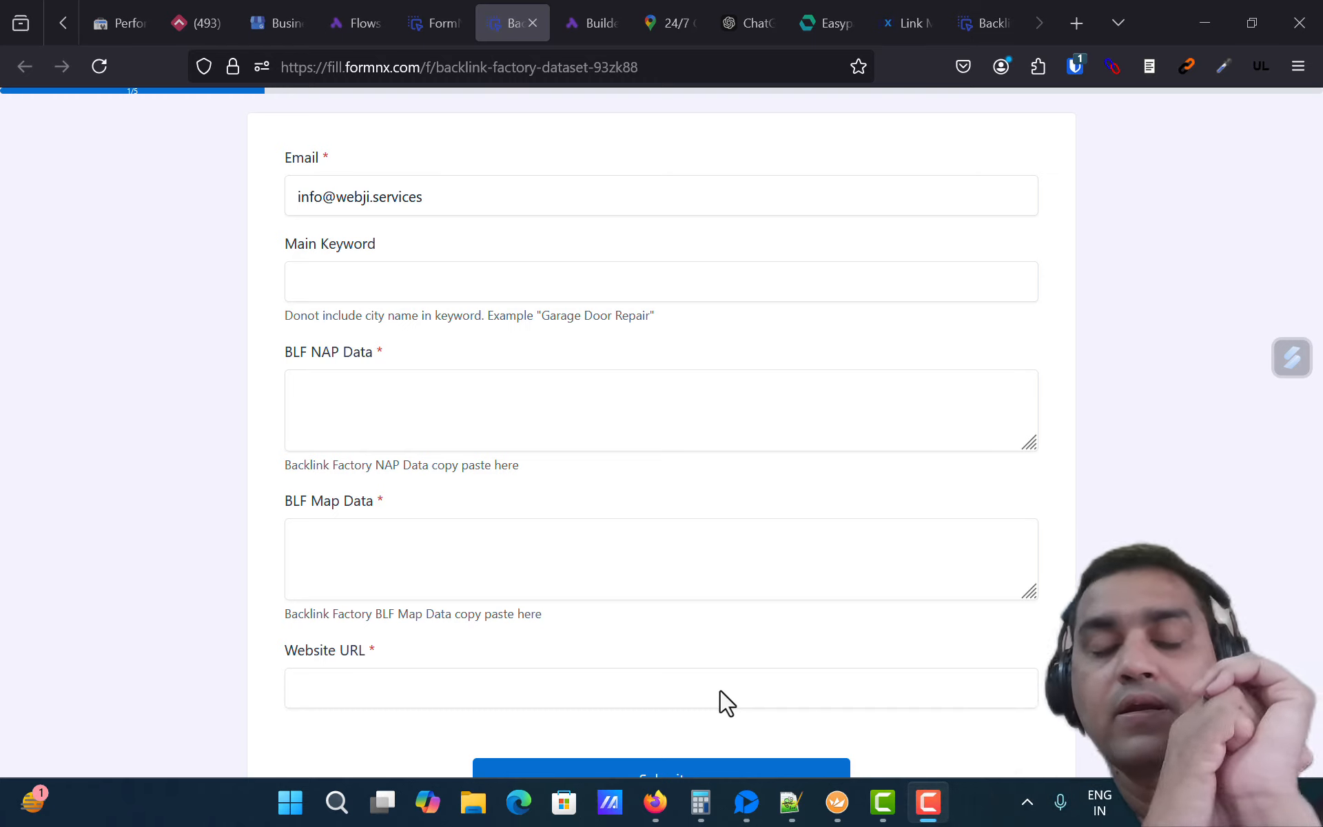
# Step: Switch to the remote desktop session running Mega Backlink Factory
pyautogui.moveTo(837, 800)
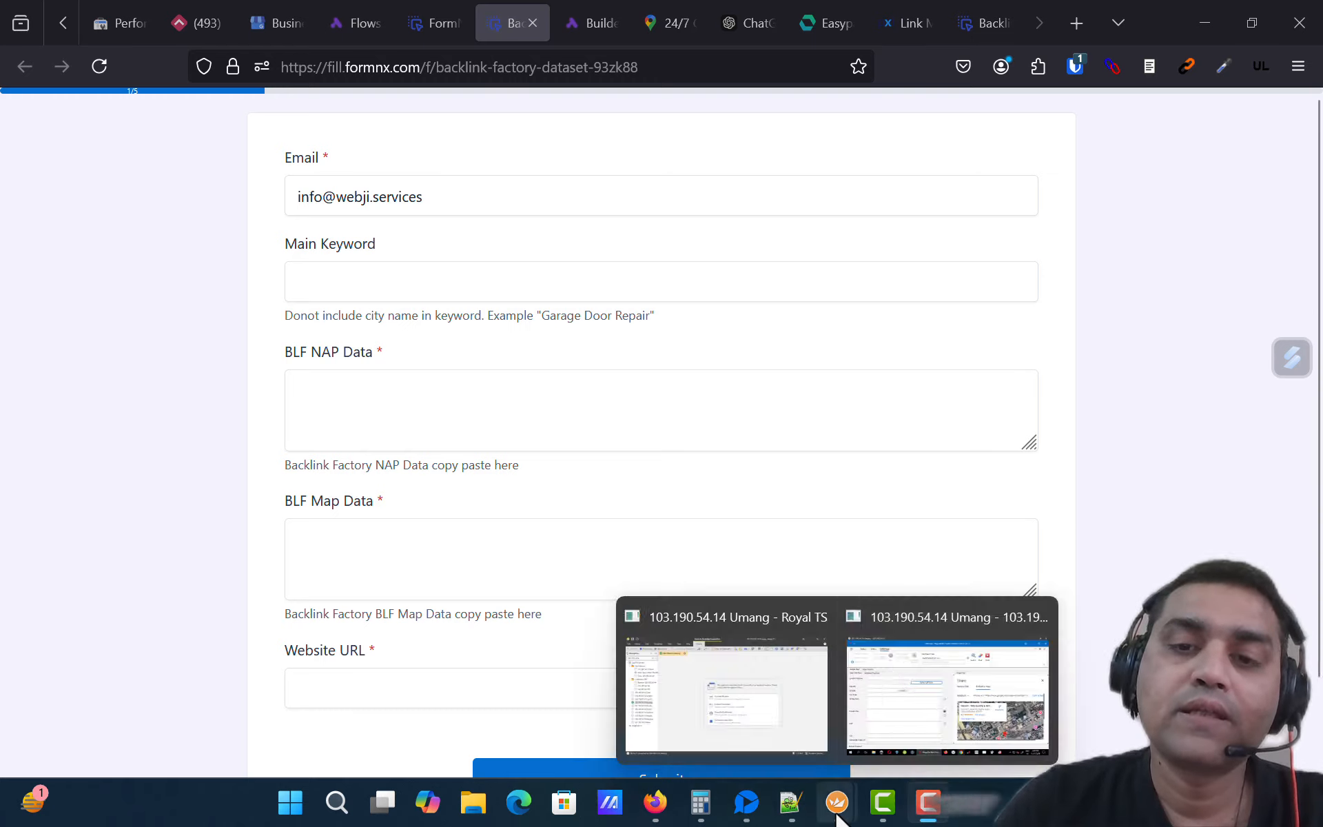
pyautogui.click(933, 630)
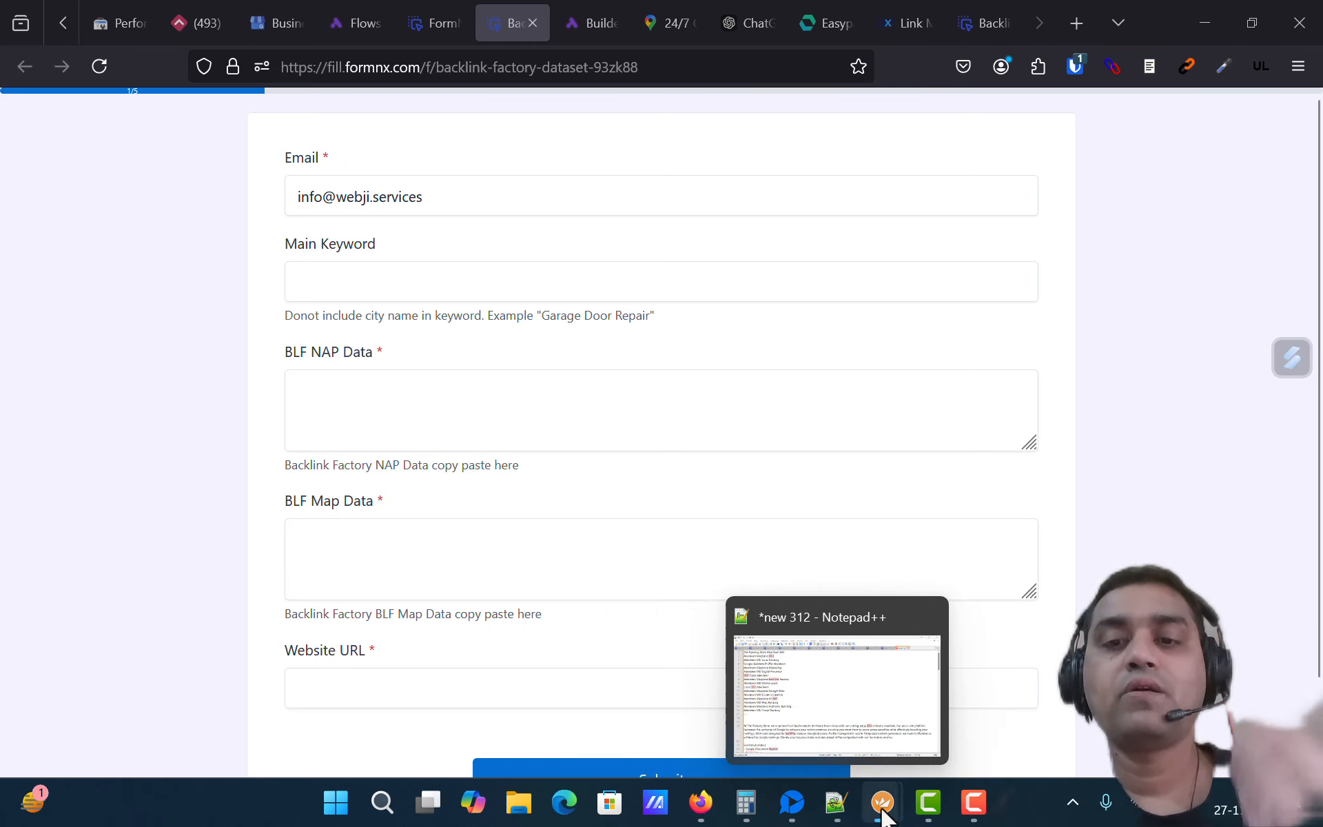
pyautogui.moveTo(882, 801)
pyautogui.click(962, 614)
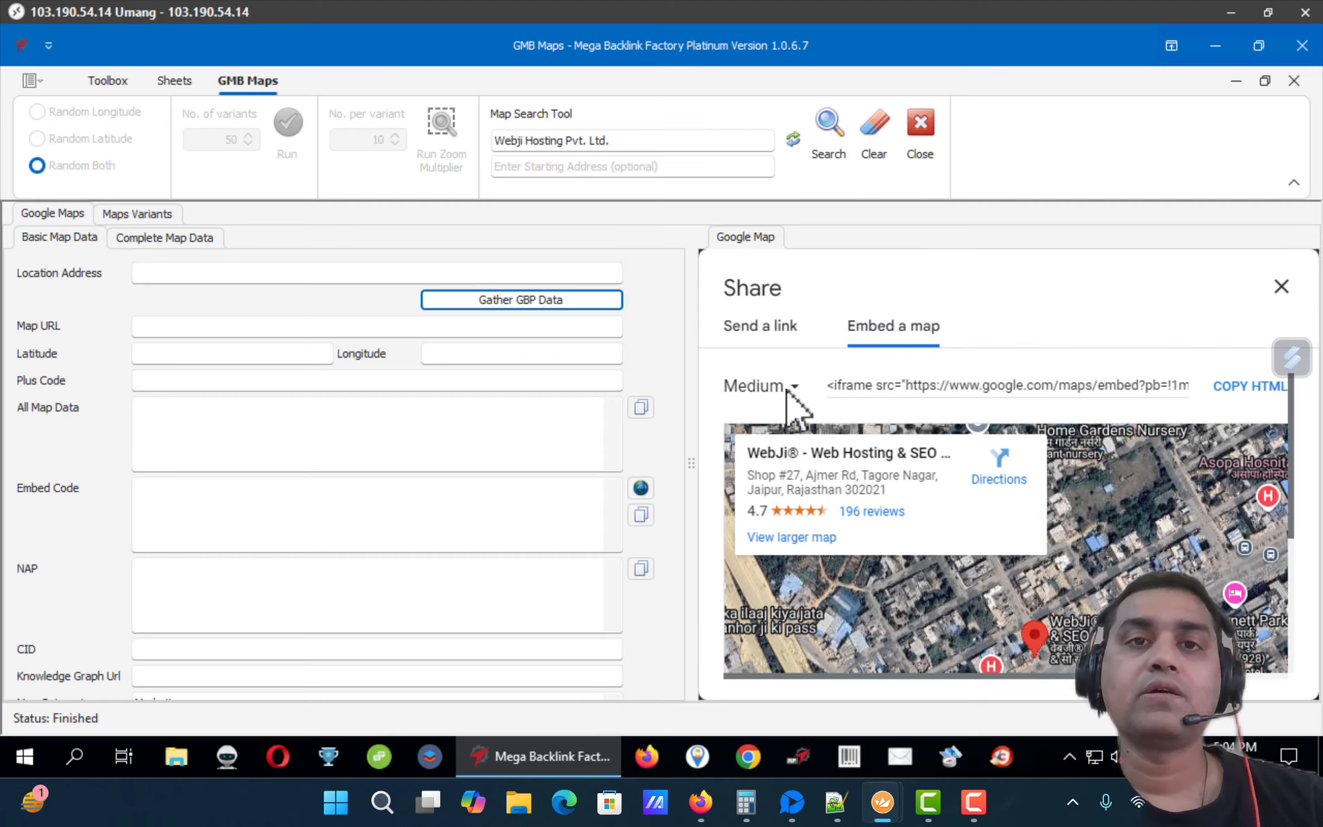
# Step: Search GMB Maps for The Ranking Store and confirm the map
pyautogui.click(652, 142)
pyautogui.hotkey('ctrl', 'a')
pyautogui.write('Th')
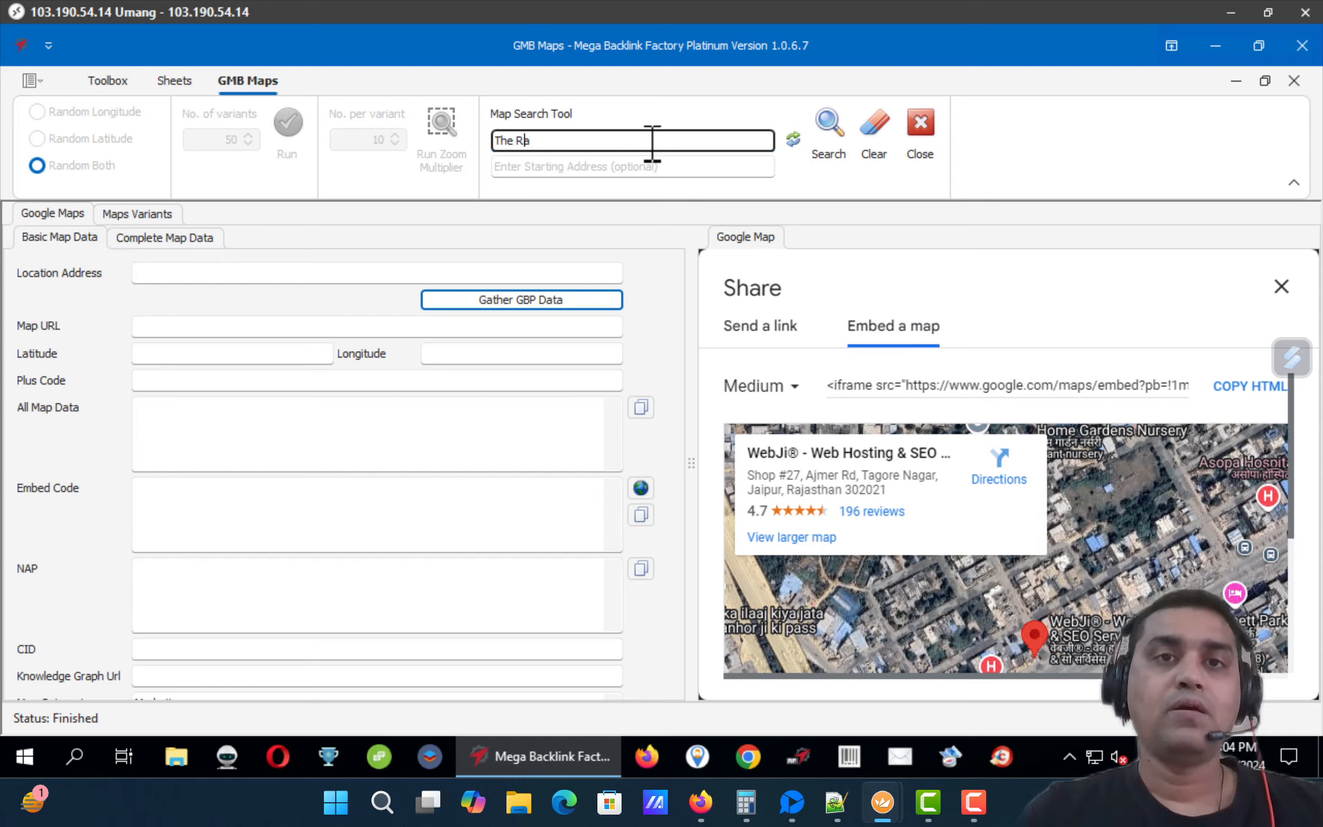
pyautogui.write('e Ranking Store')
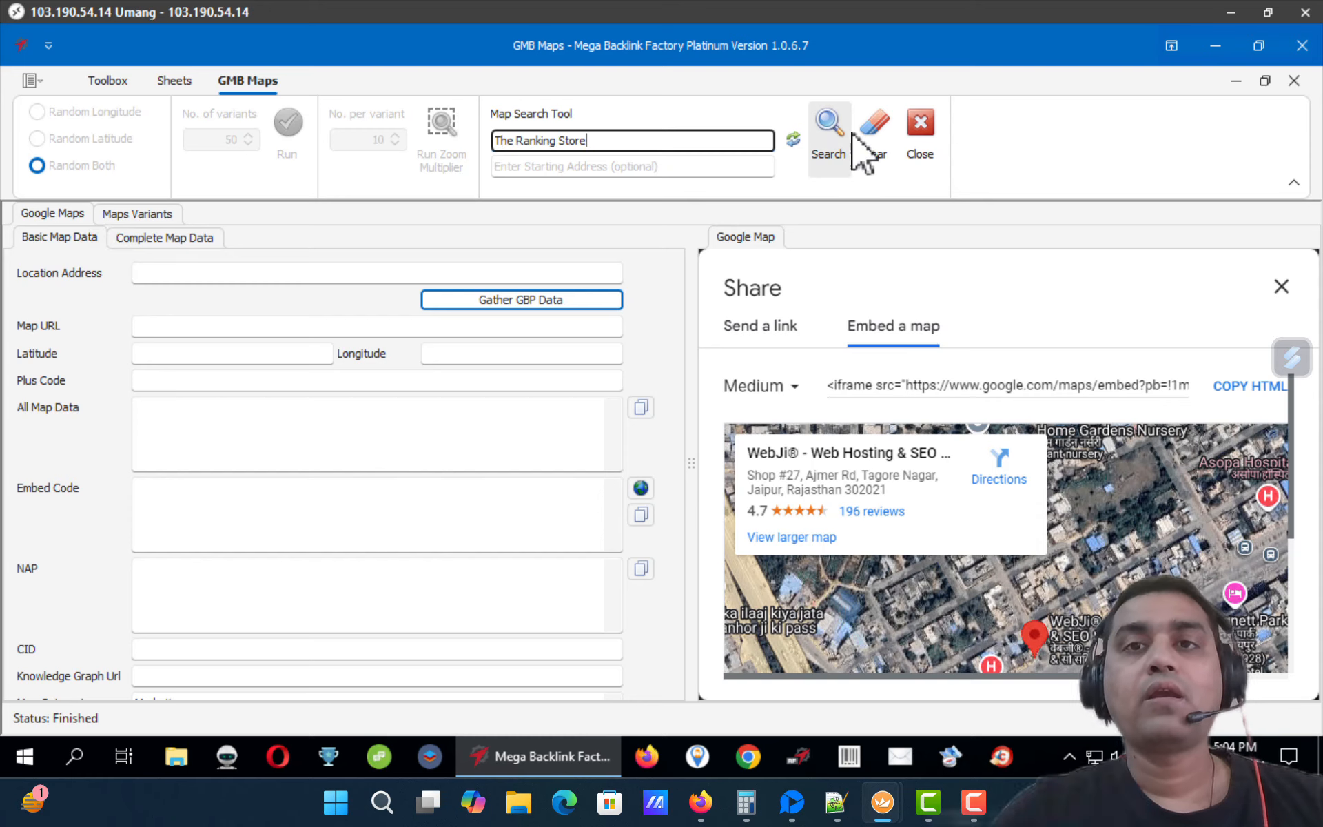
pyautogui.click(847, 138)
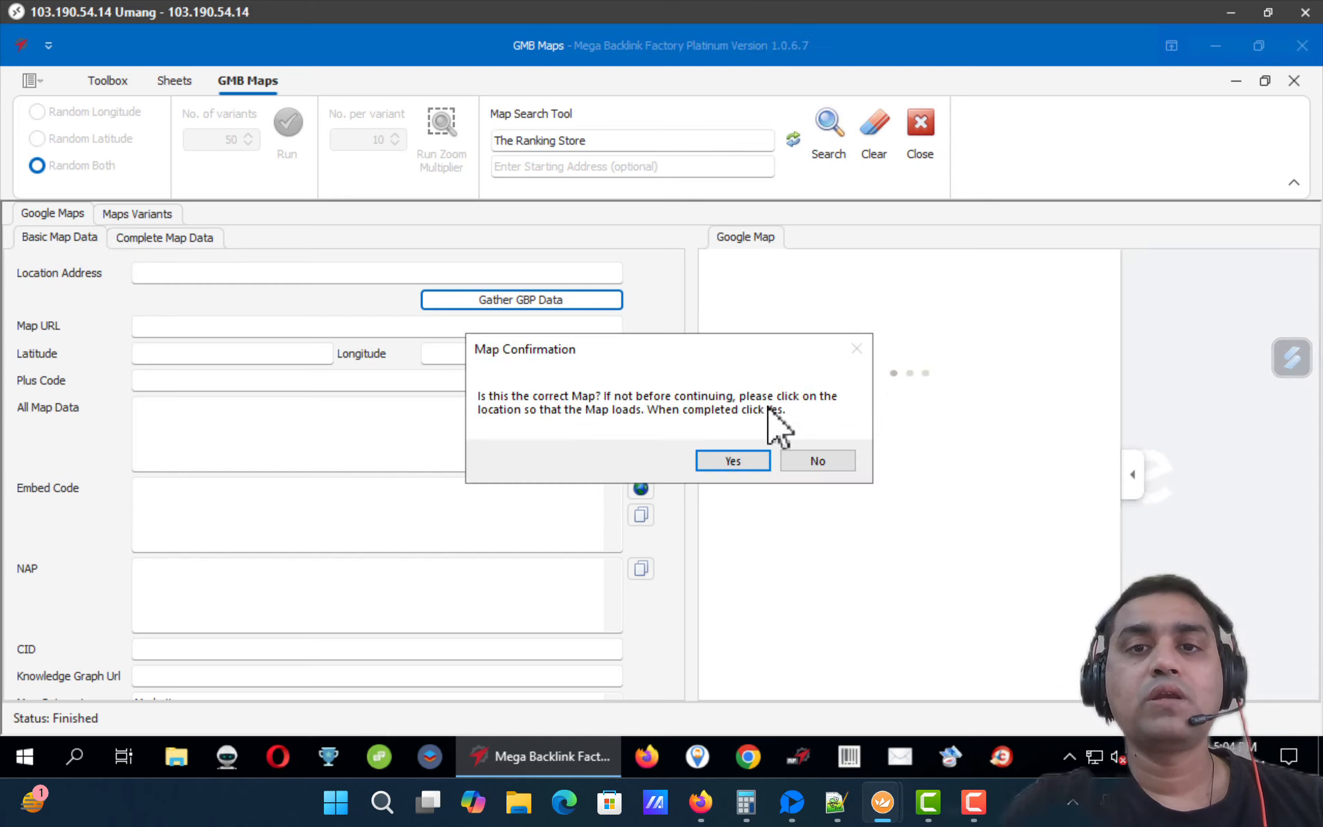
pyautogui.click(741, 464)
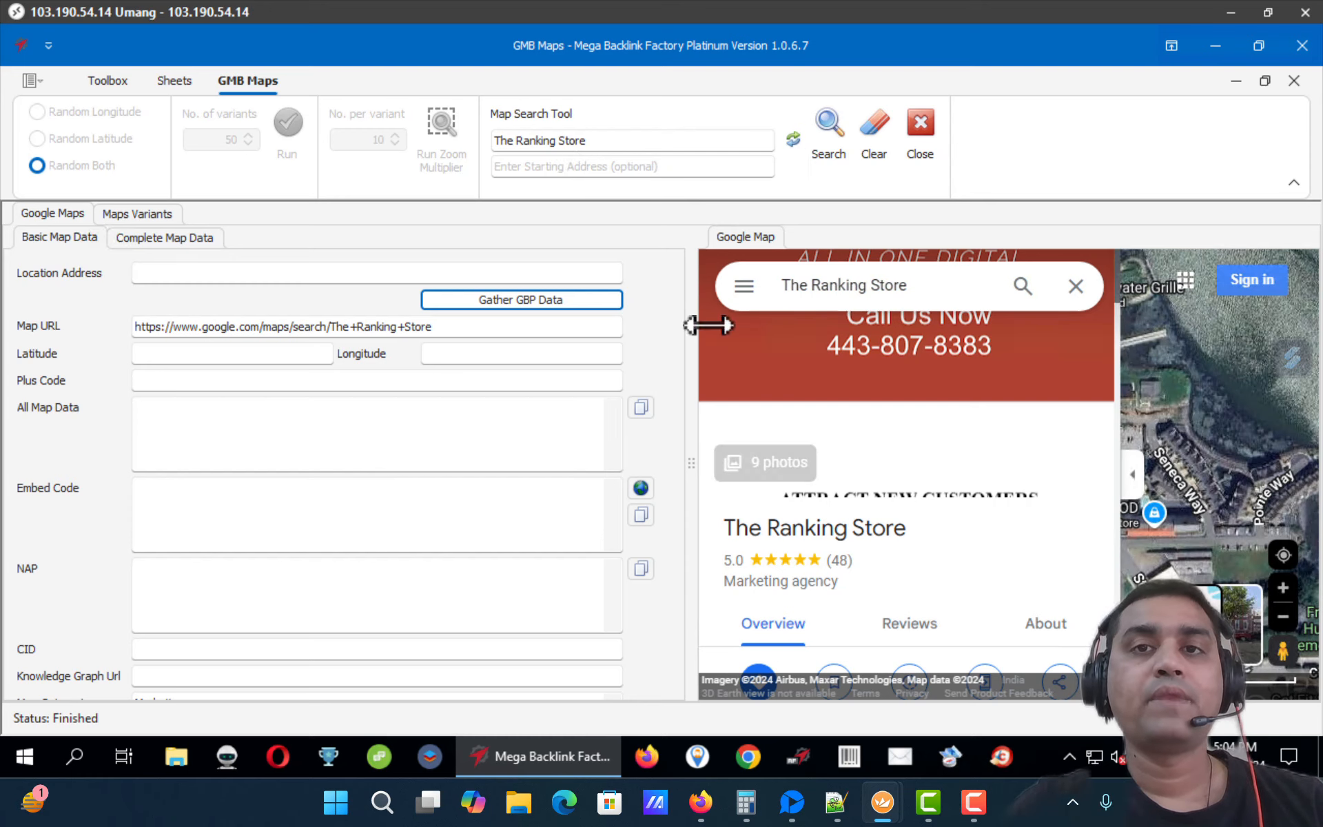
# Step: Re-run the map search, confirm the loaded listing, and gather its GBP data
pyautogui.click(830, 134)
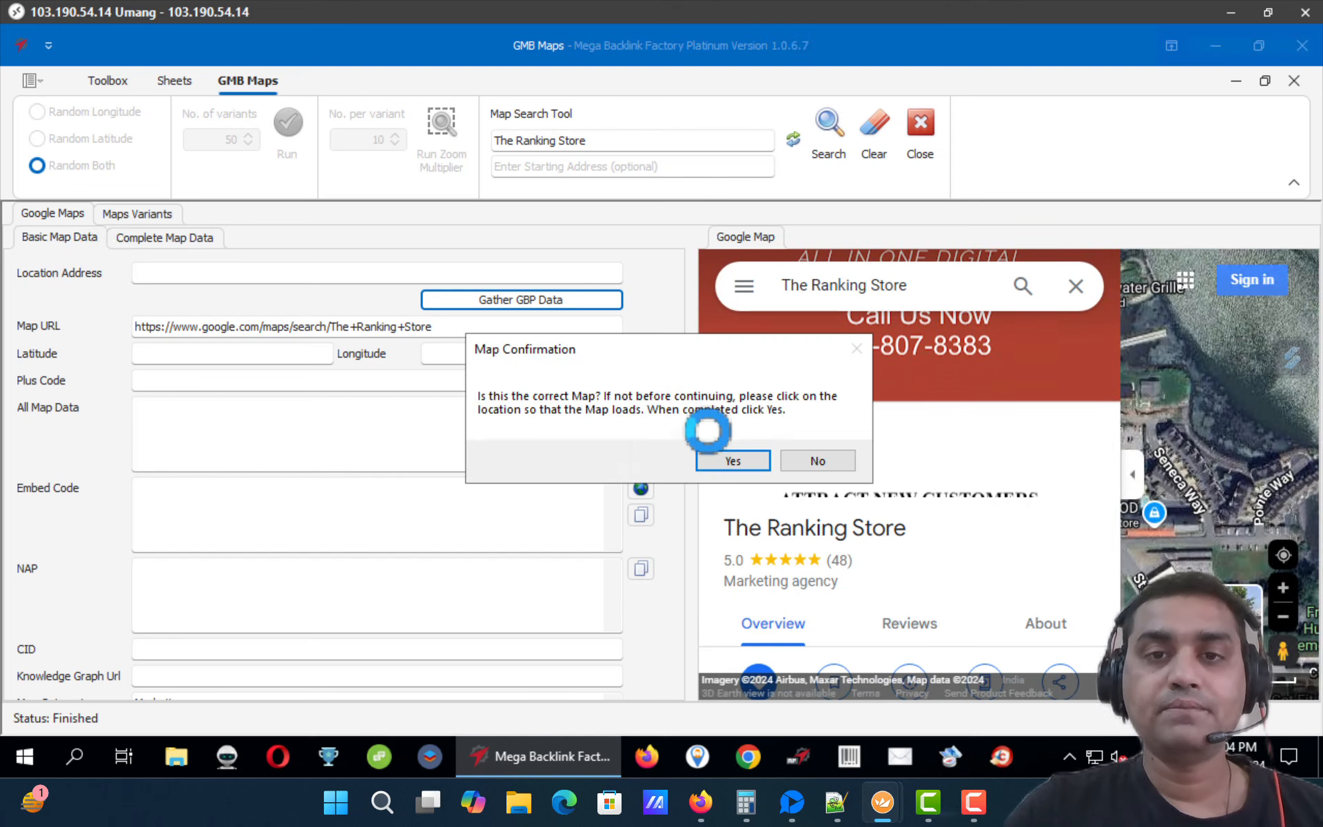
pyautogui.click(734, 457)
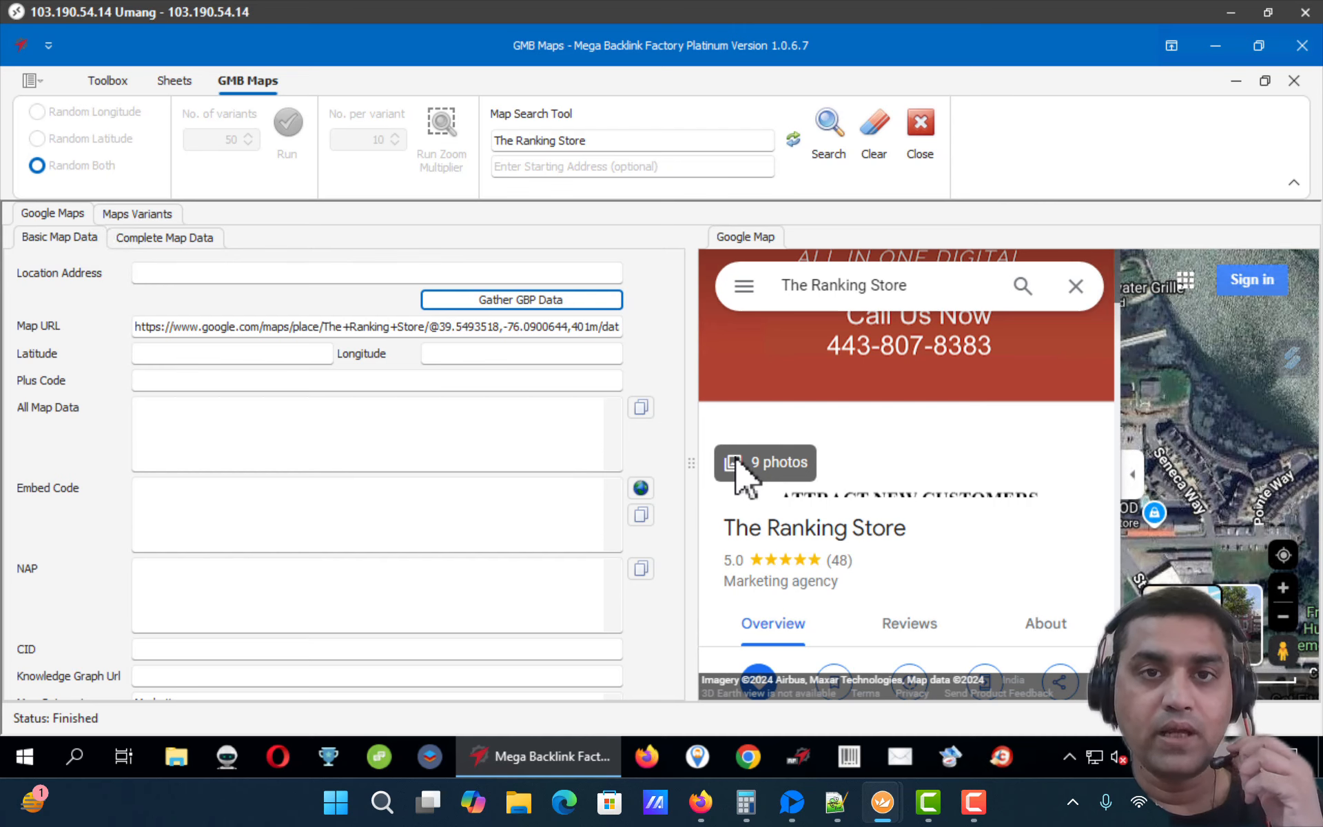
pyautogui.click(522, 300)
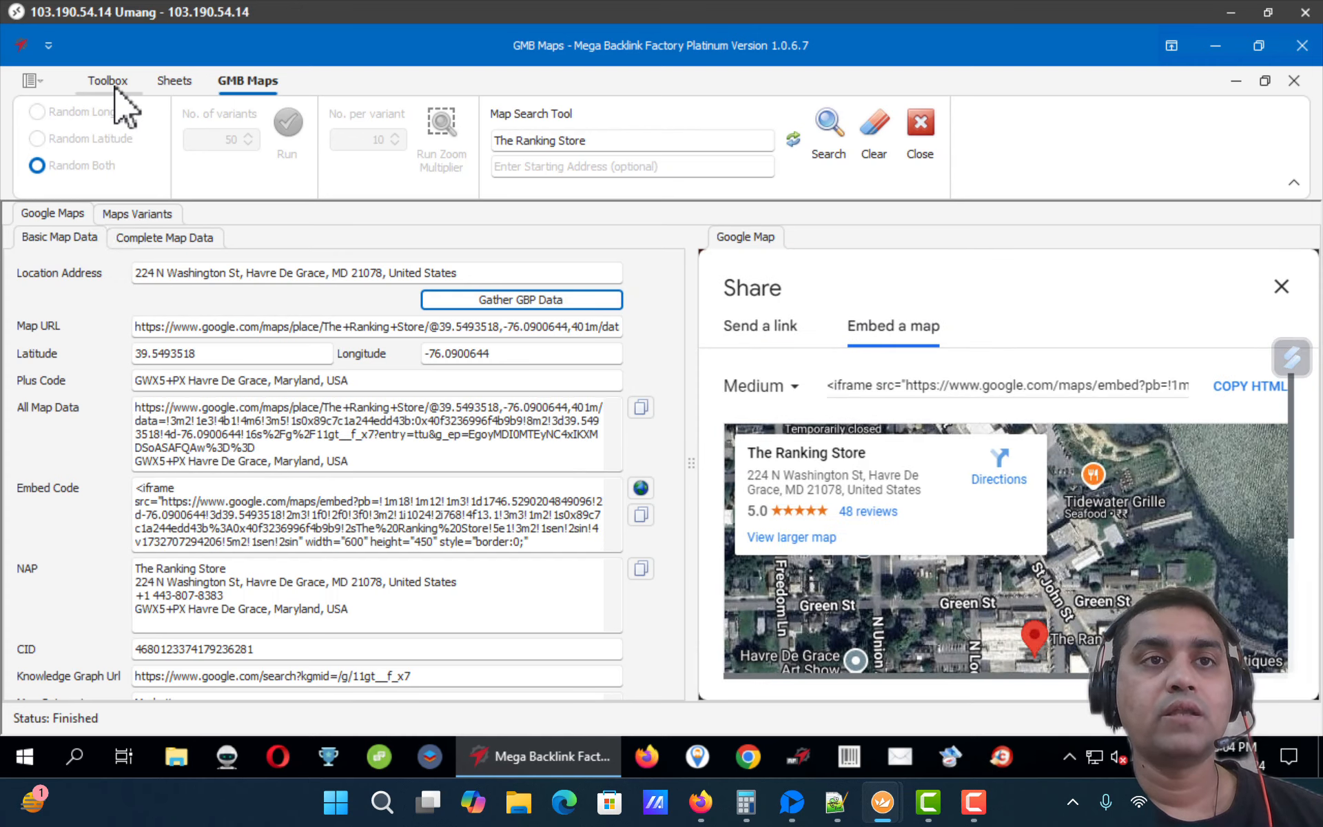
# Step: In the Sheets tool, import the NAP into the file description and all map data into the parent folder description
pyautogui.click(115, 86)
pyautogui.click(139, 145)
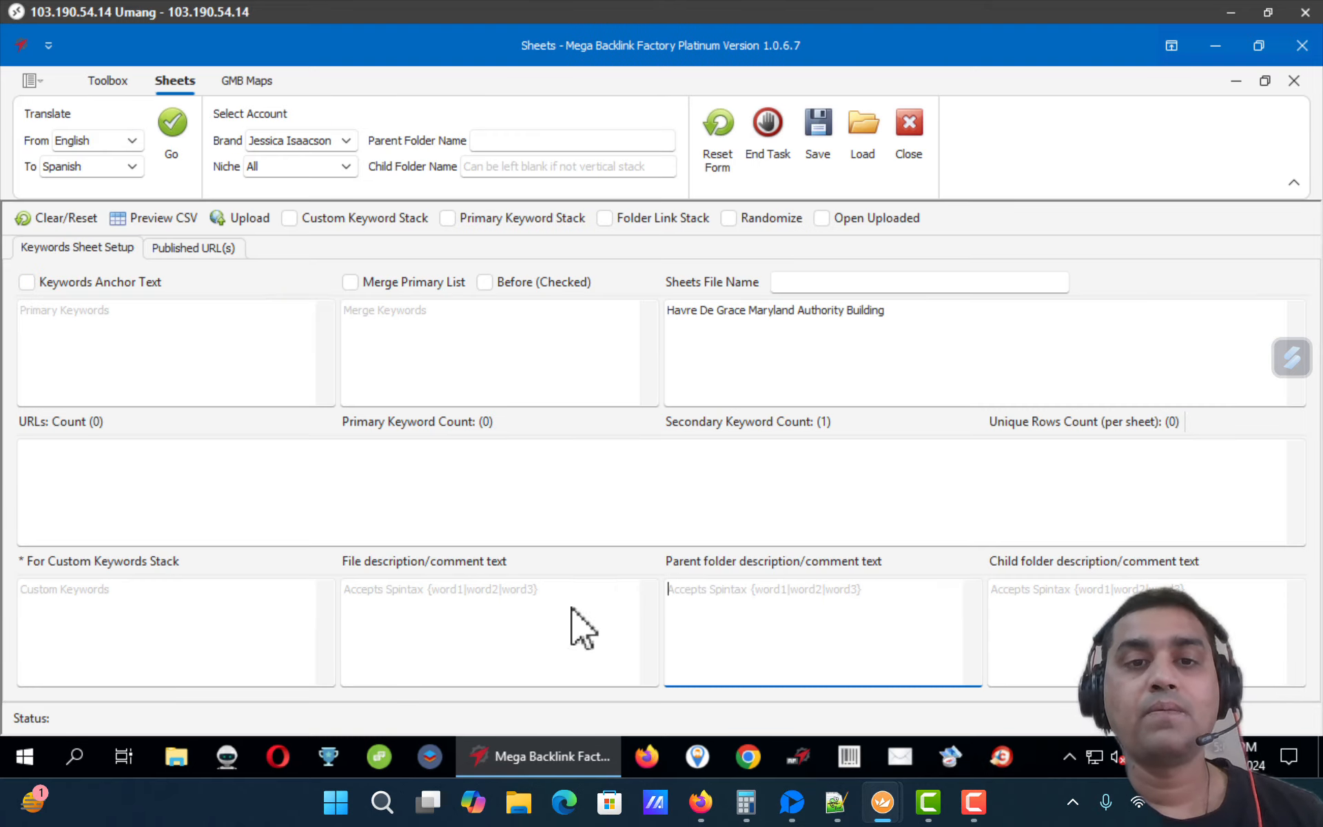
pyautogui.rightClick(501, 625)
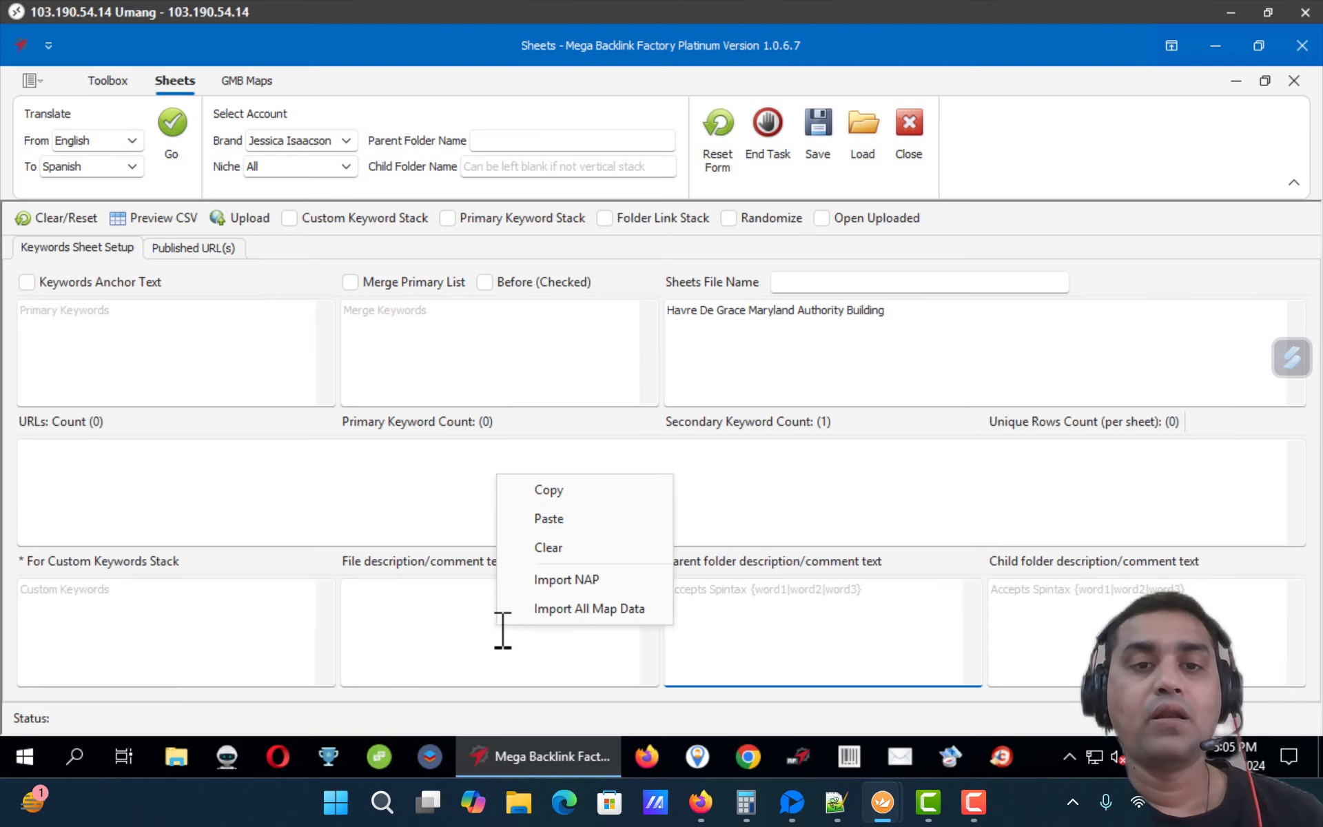
pyautogui.click(550, 585)
pyautogui.rightClick(717, 596)
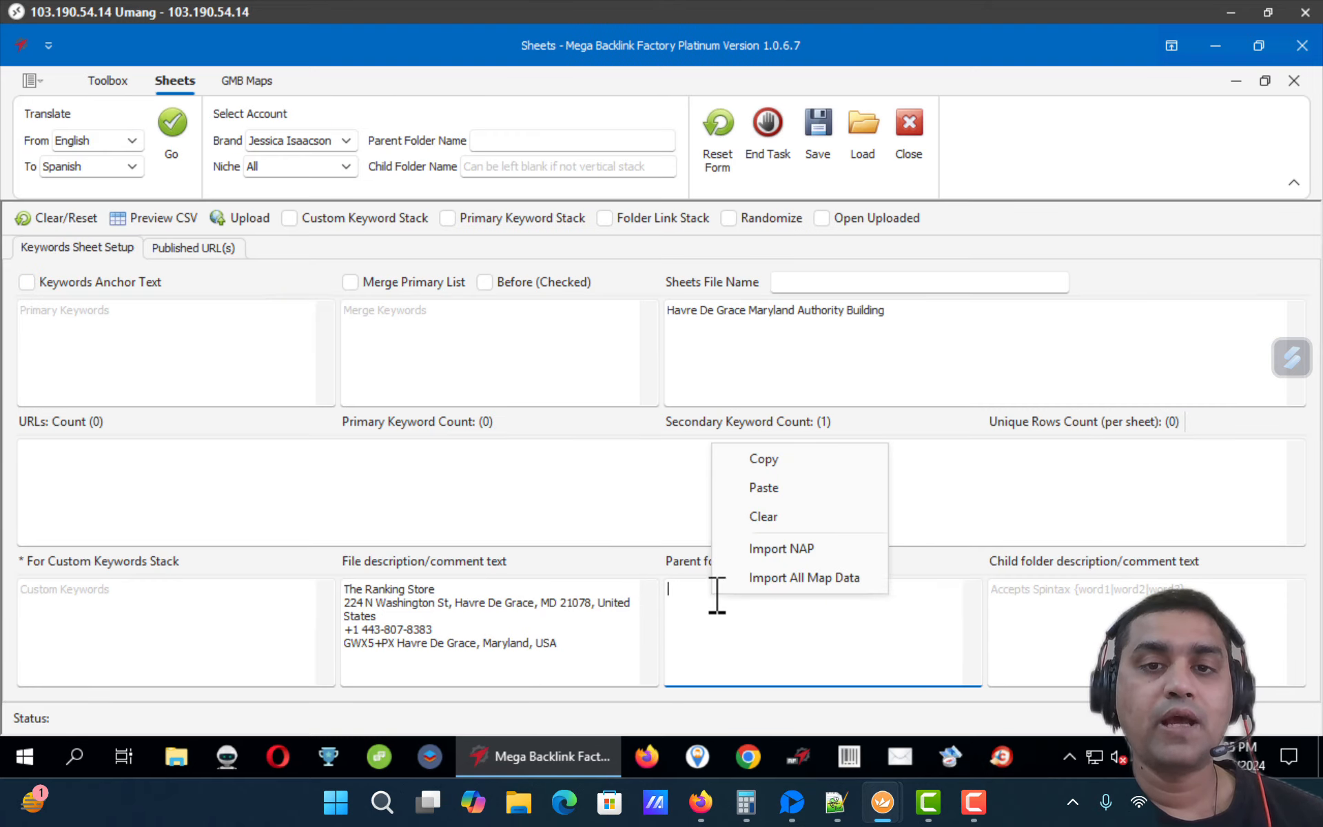
pyautogui.click(743, 581)
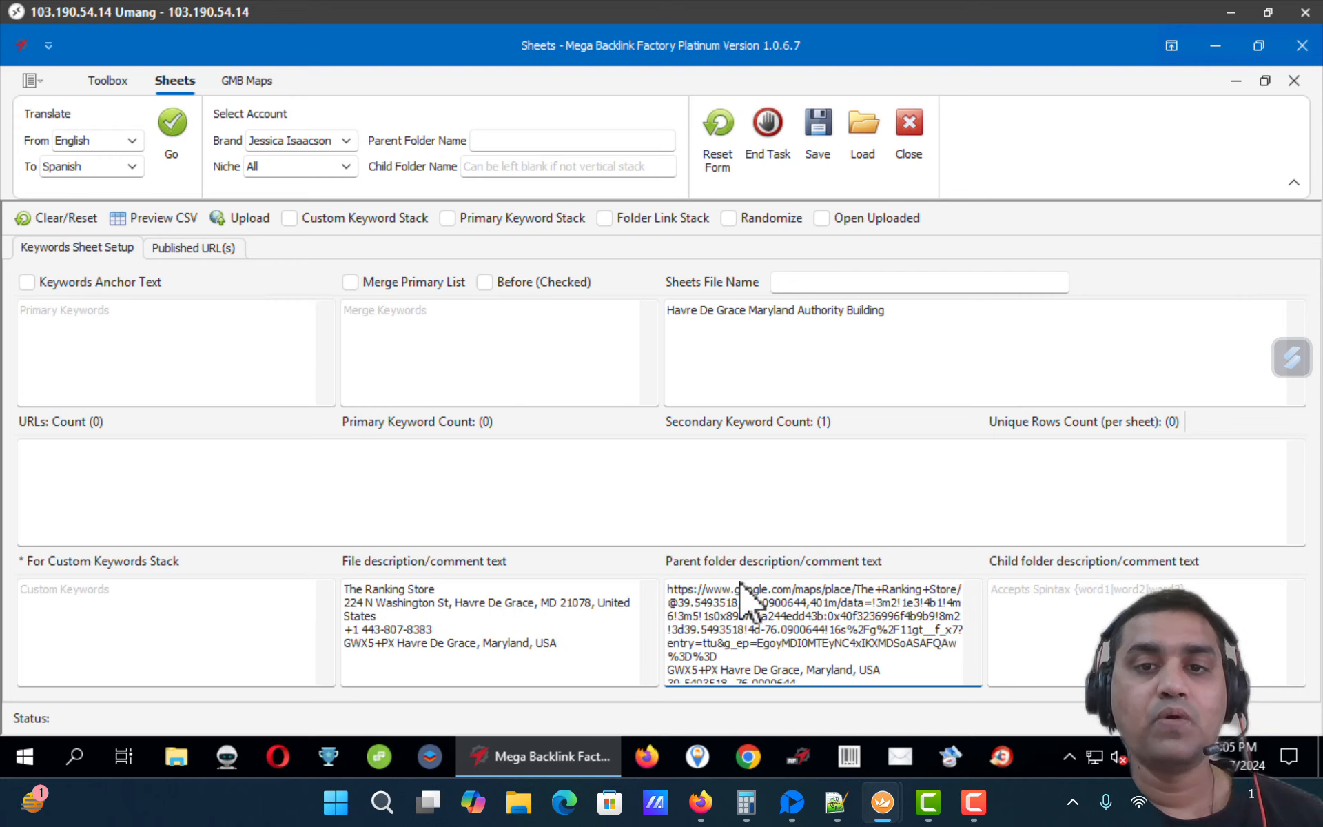
# Step: Copy the NAP text and paste it into the form's BLF NAP Data field
pyautogui.click(569, 607)
pyautogui.hotkey('ctrl', 'a')
pyautogui.hotkey('ctrl', 'c')
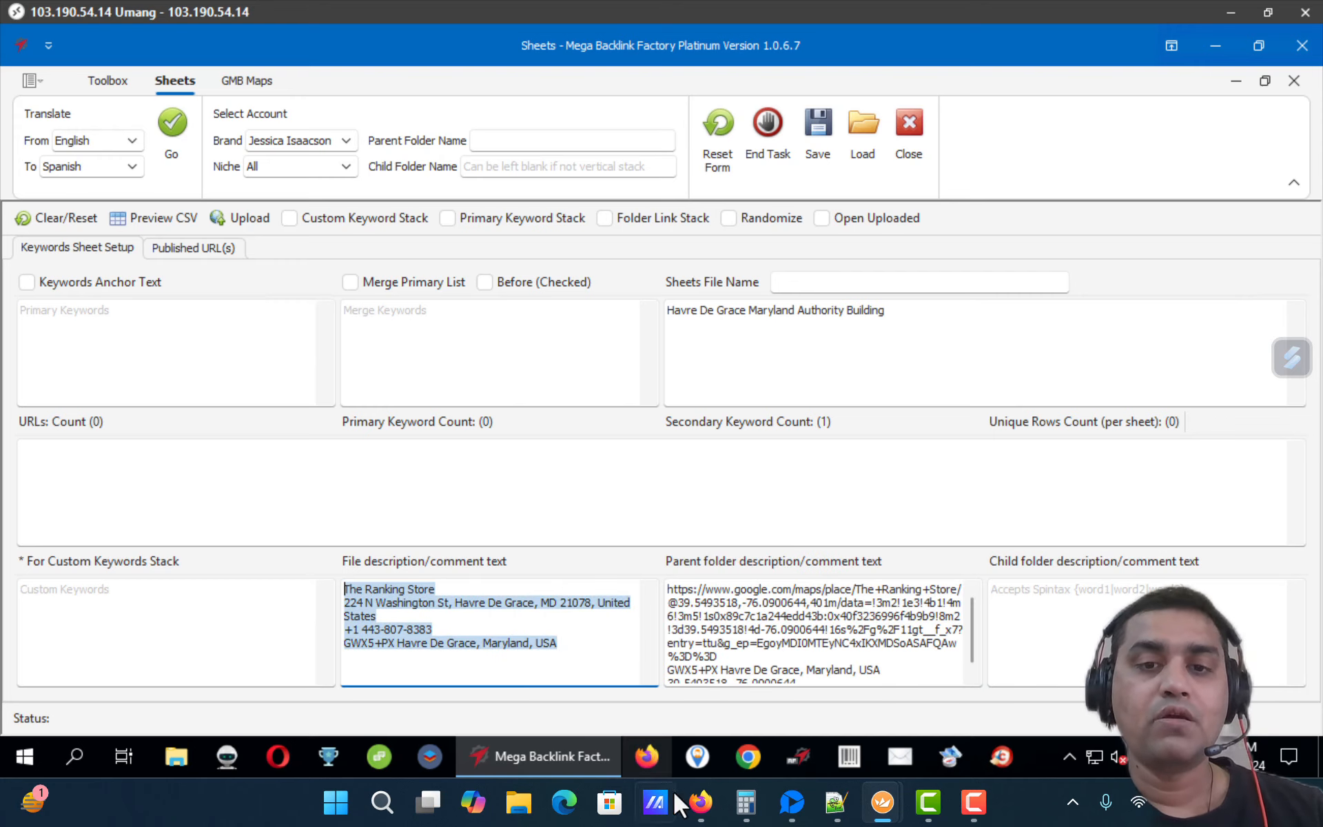
pyautogui.click(700, 802)
pyautogui.click(544, 420)
pyautogui.hotkey('ctrl', 'v')
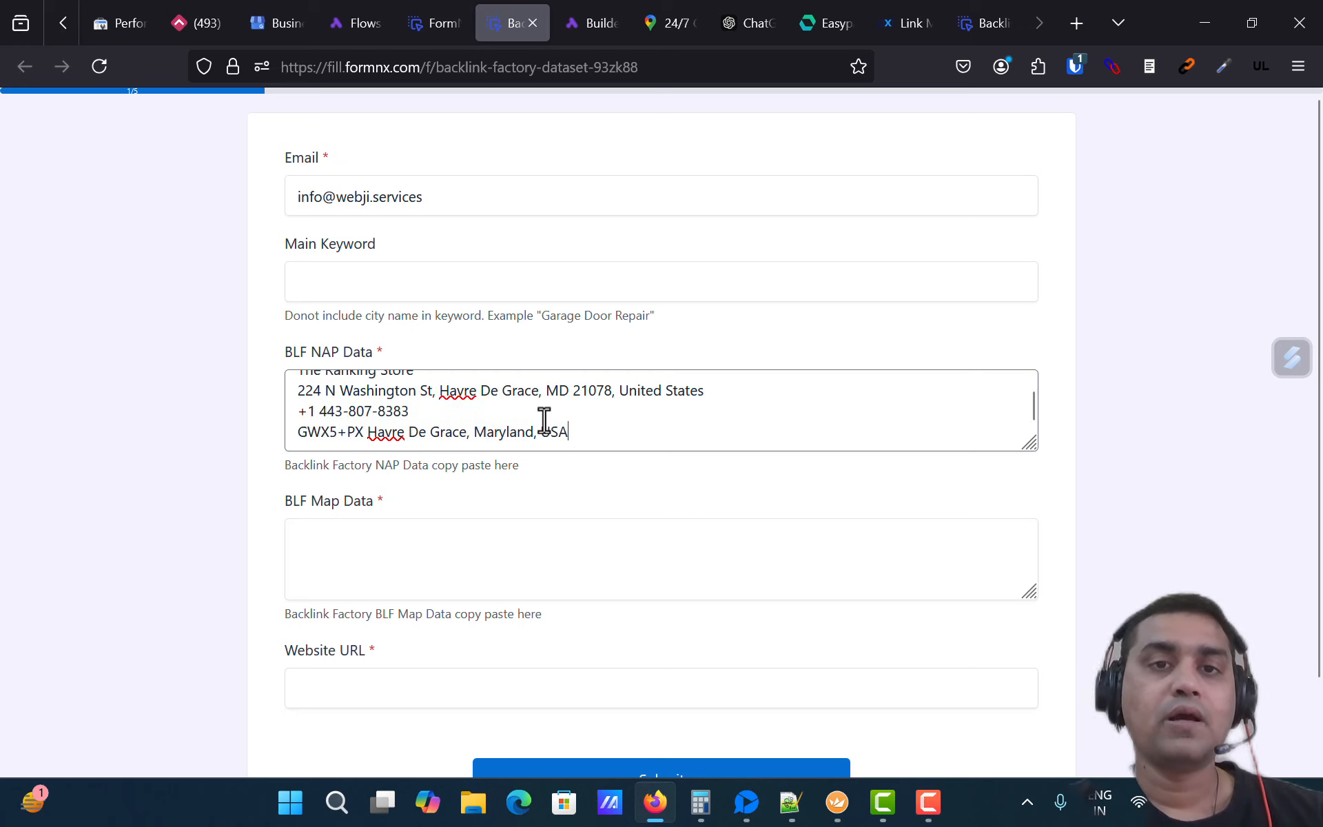
# Step: Enter seo compnay as the main keyword
pyautogui.click(474, 290)
pyautogui.write('seo')
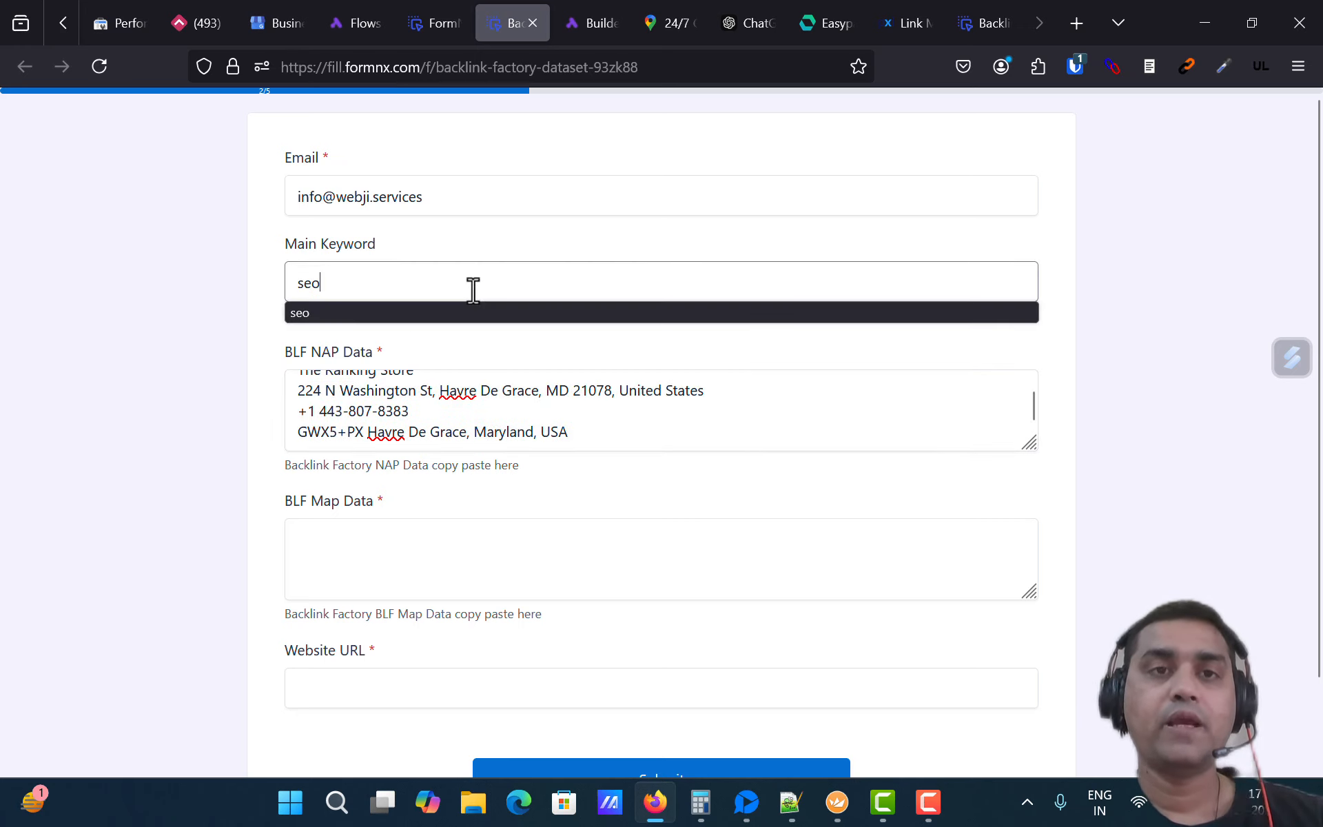
pyautogui.write(' company')
pyautogui.press('BackSpace')
pyautogui.press('BackSpace')
pyautogui.press('BackSpace')
pyautogui.press('BackSpace')
pyautogui.press('BackSpace')
pyautogui.press('BackSpace')
pyautogui.press('BackSpace')
pyautogui.write('soft')
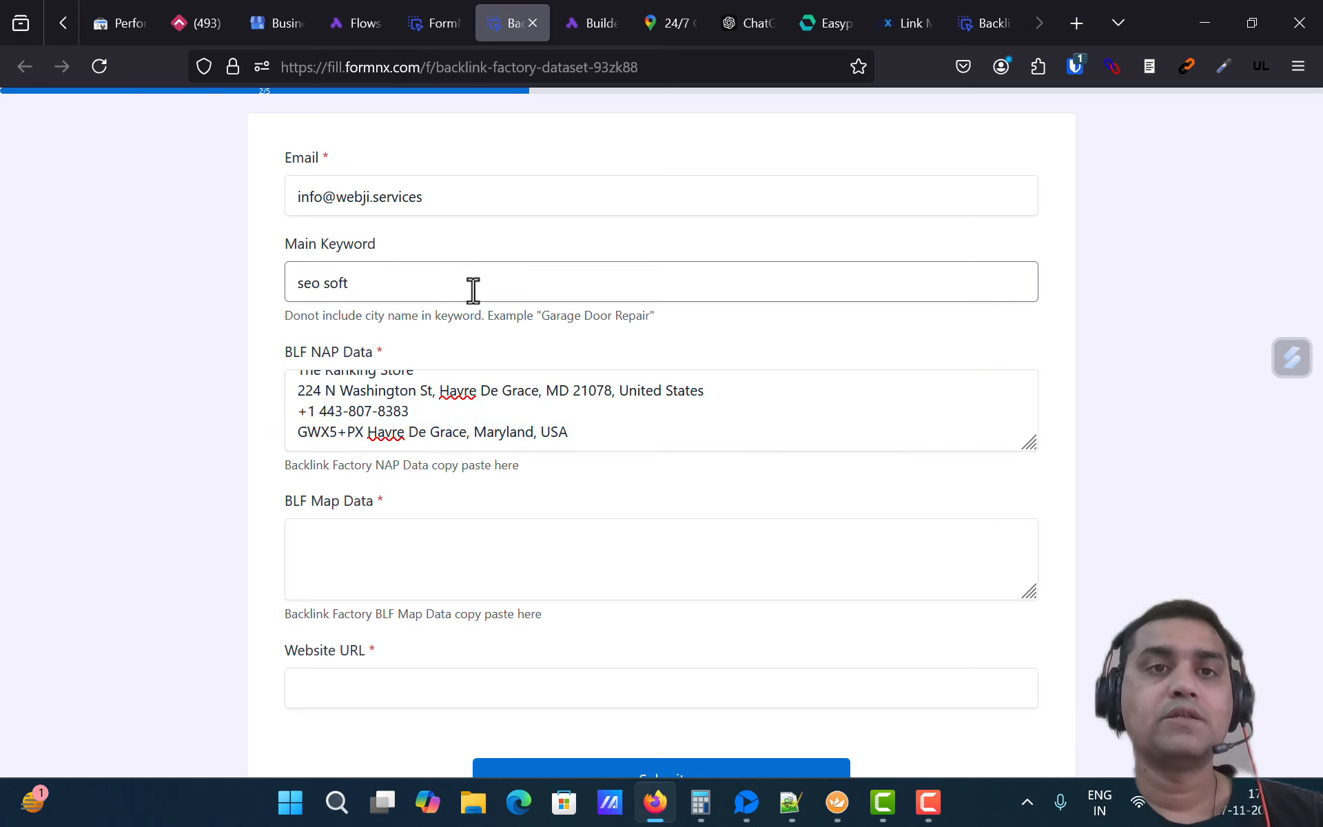
pyautogui.press('Tab')
pyautogui.press('Tab')
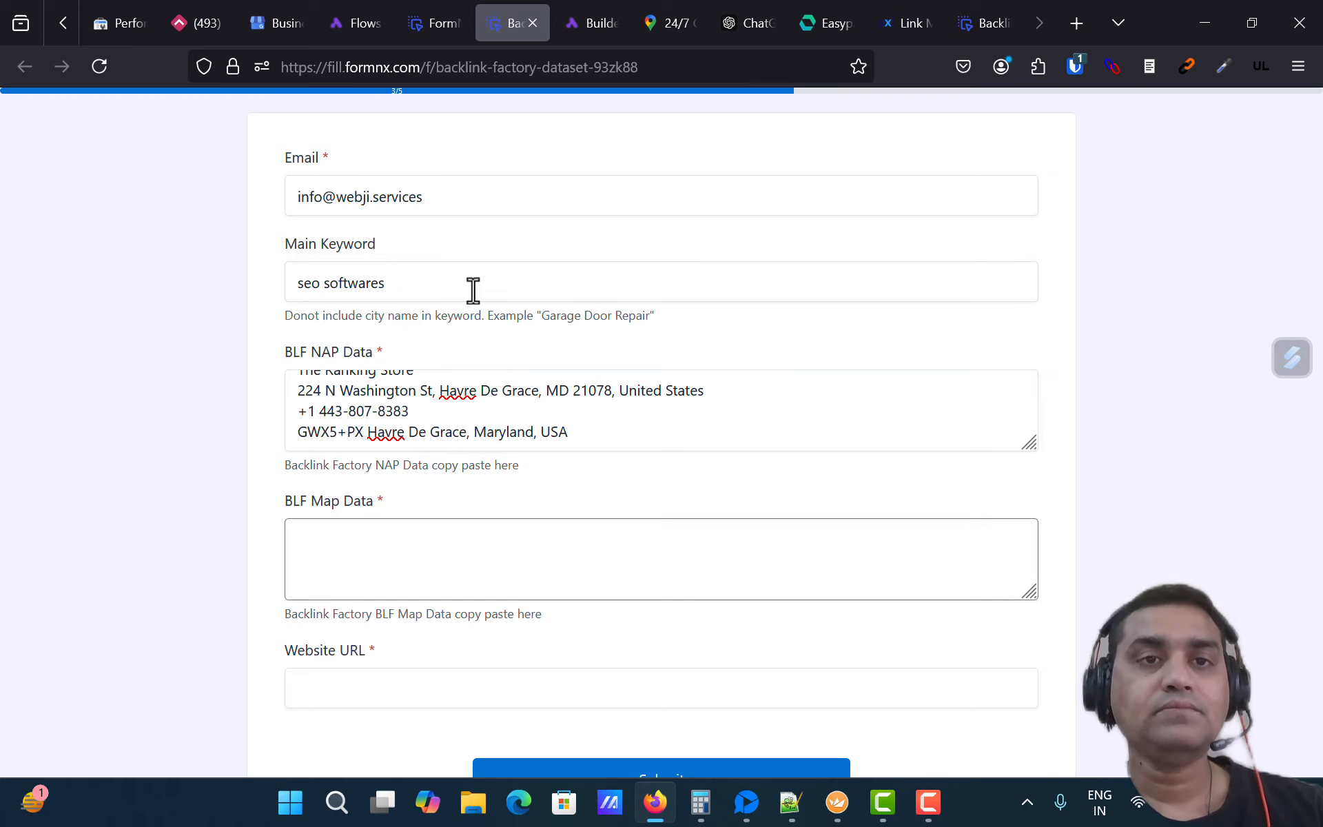
pyautogui.doubleClick(350, 284)
pyautogui.write('compna')
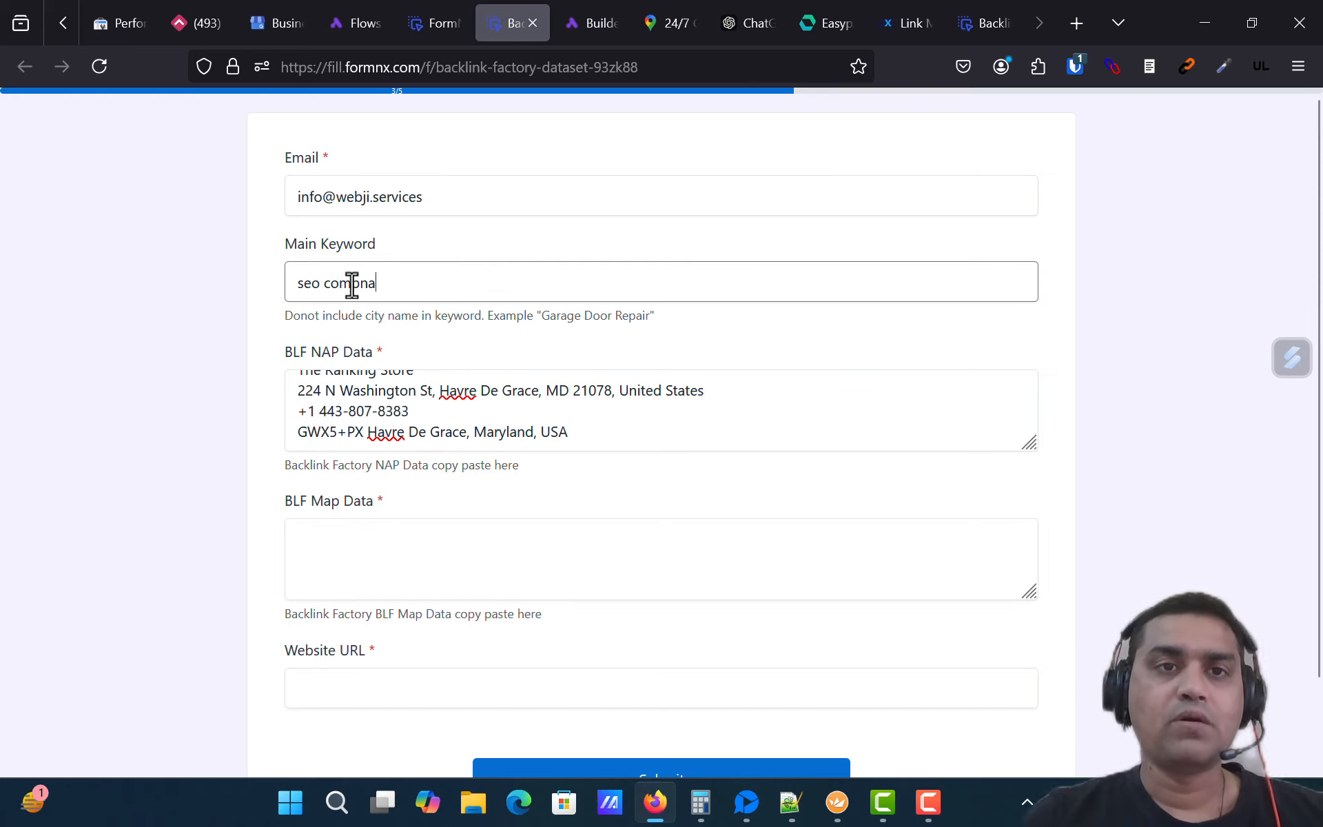
pyautogui.write('y')
pyautogui.press('Tab')
pyautogui.press('Tab')
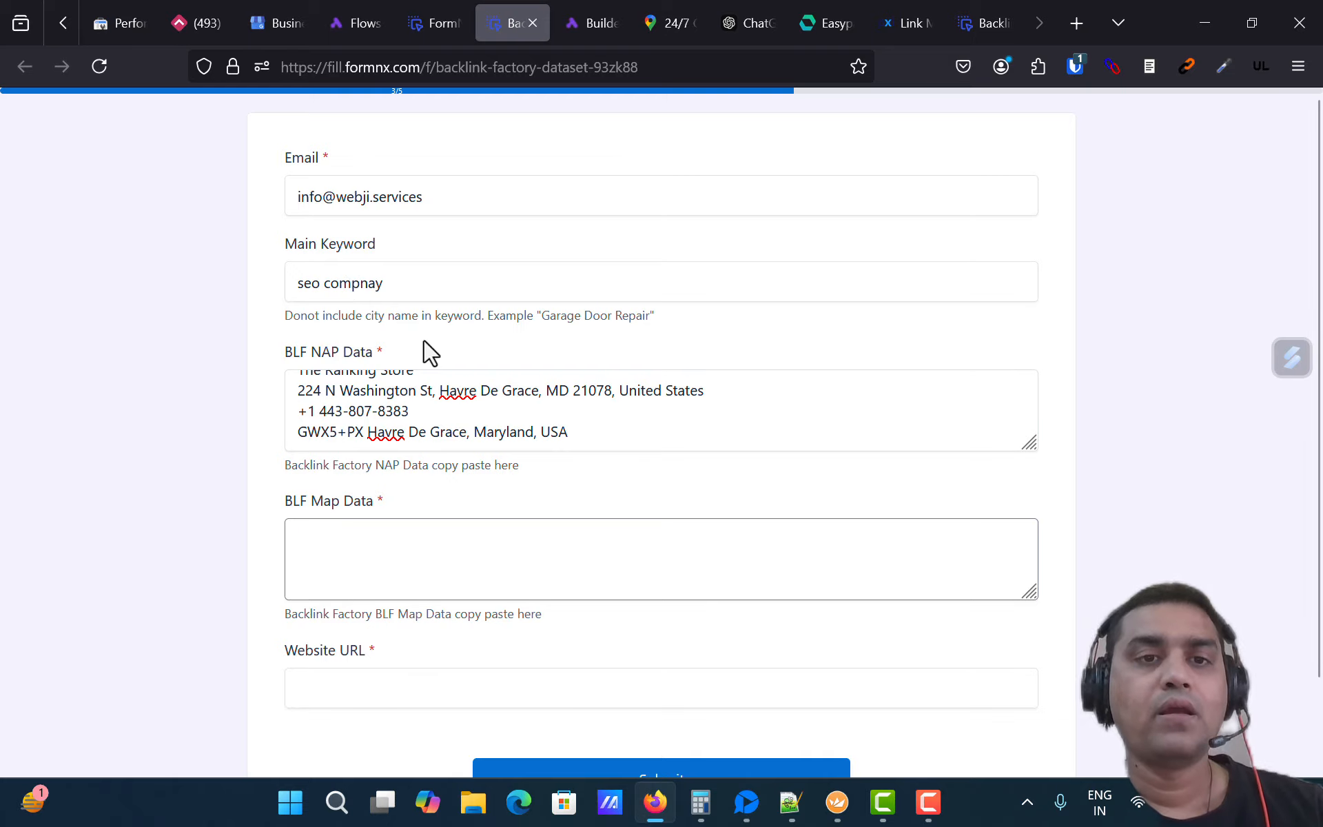
# Step: Copy all the map data from the parent folder description and paste it into BLF Map Data
pyautogui.hotkey('alt', 'Tab')
pyautogui.click(679, 583)
pyautogui.hotkey('ctrl', 'a')
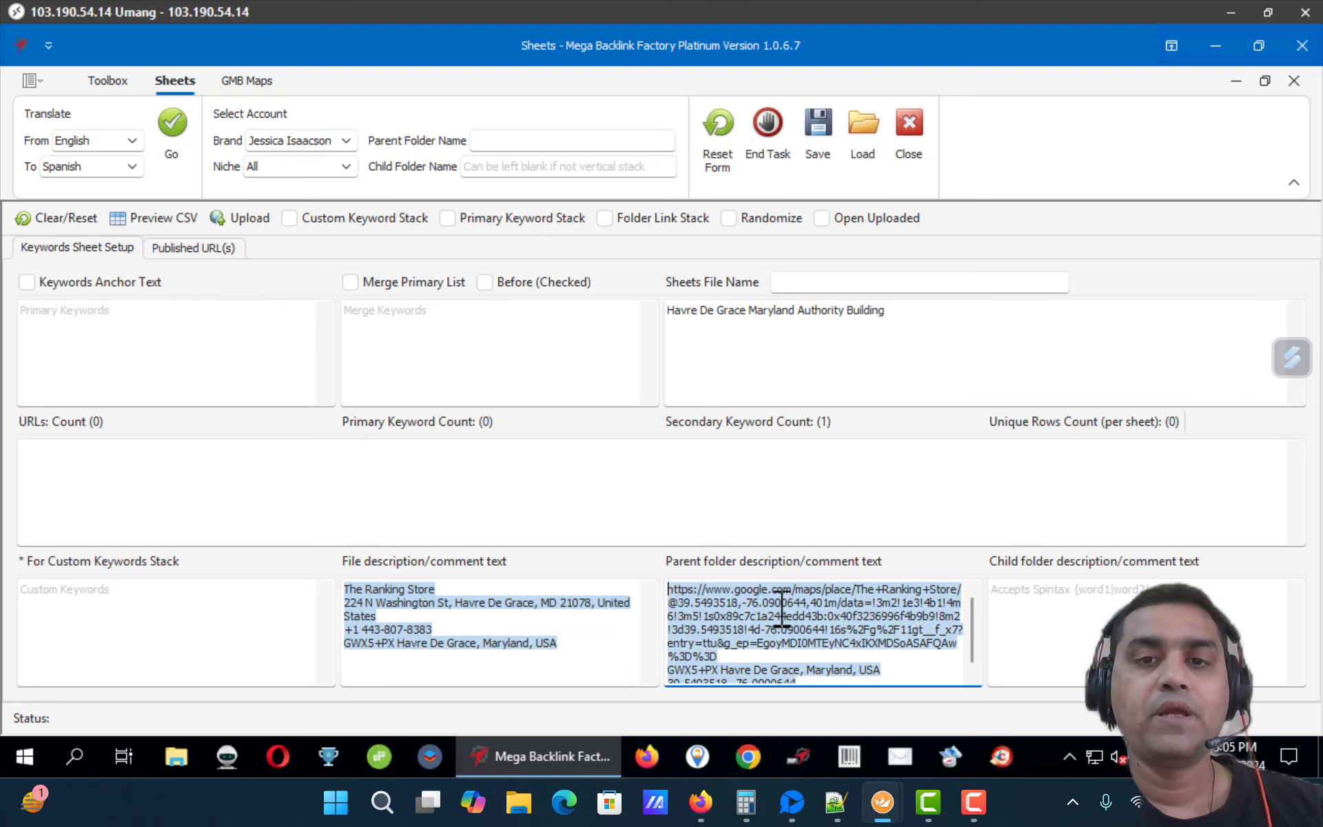
pyautogui.hotkey('alt', 'Tab')
pyautogui.hotkey('ctrl', 'v')
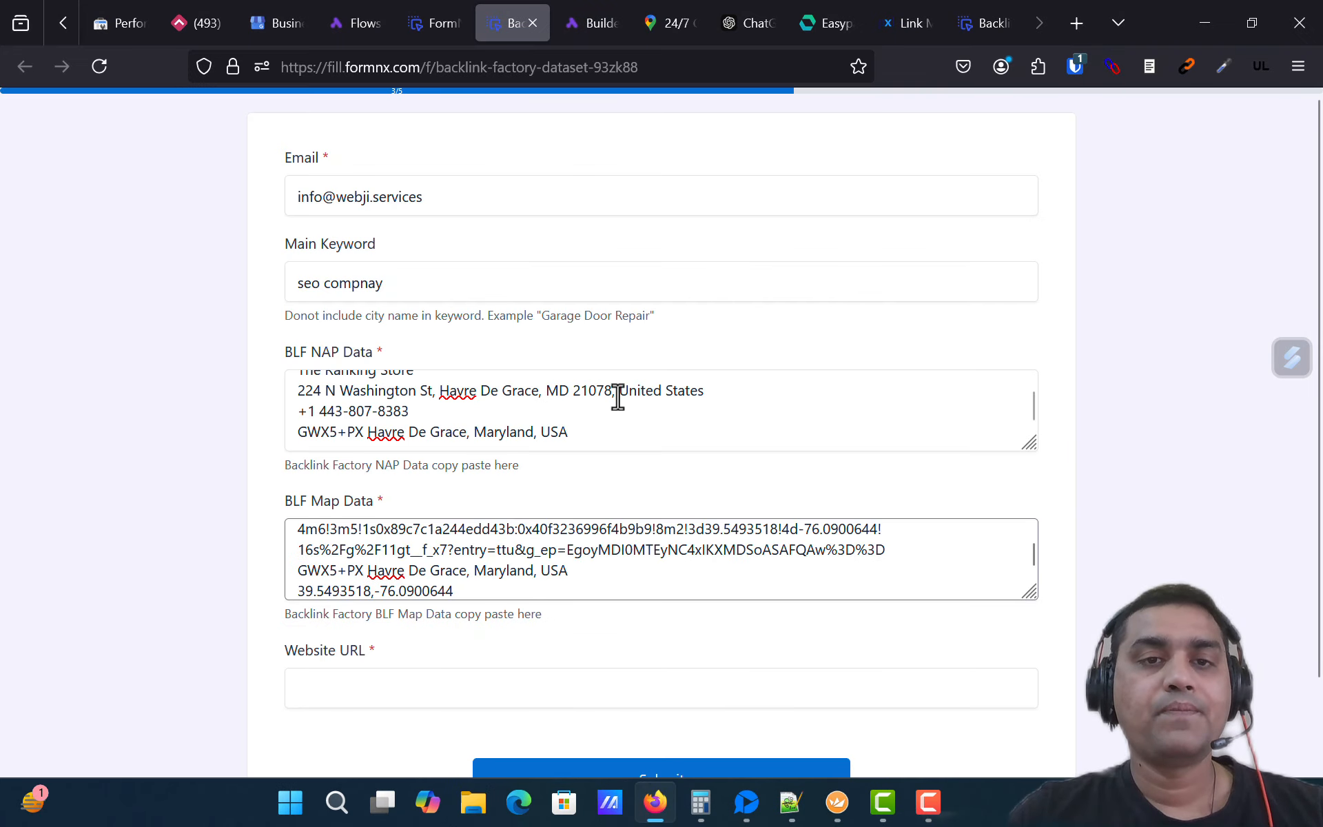
# Step: Correct the main keyword to seo company
pyautogui.scroll(-2, 617, 393)
pyautogui.click(581, 295)
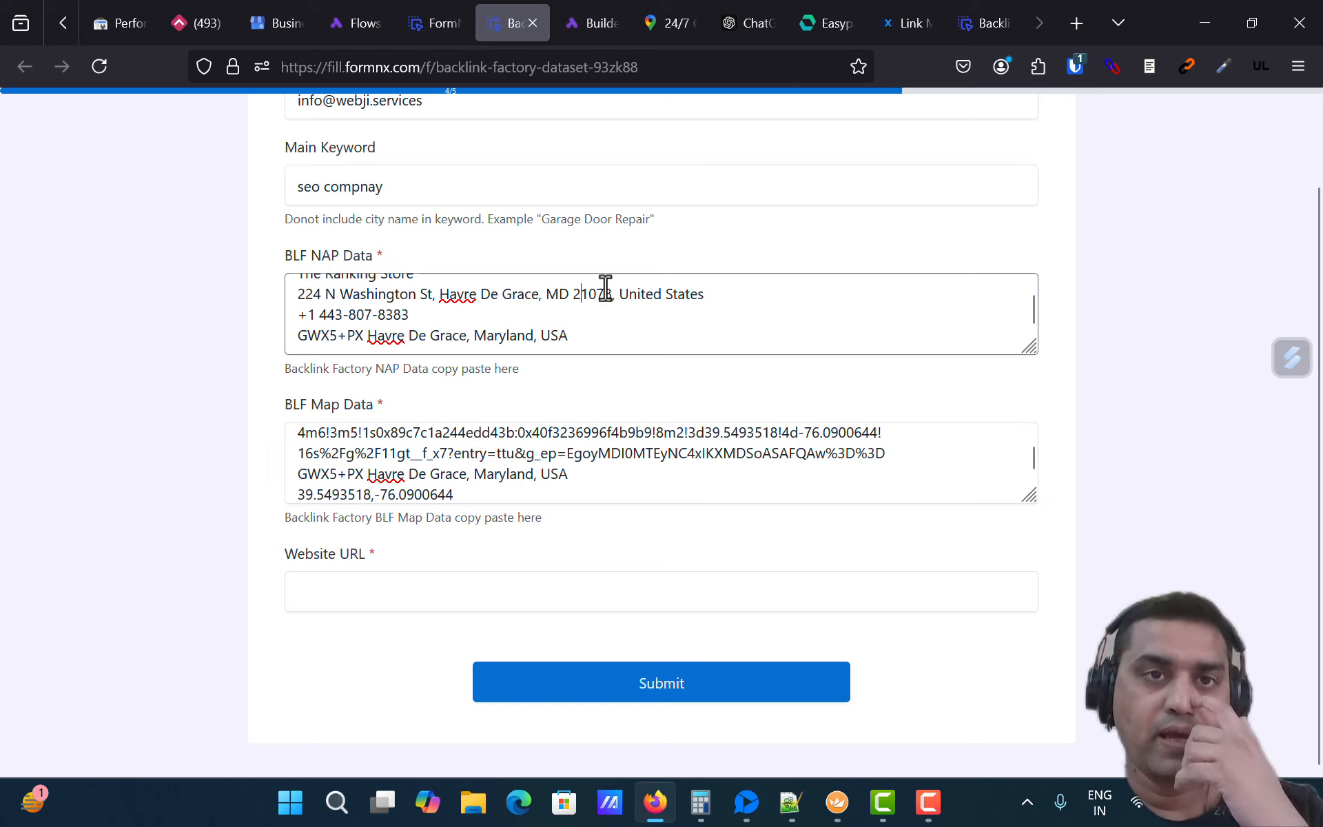
pyautogui.click(569, 476)
pyautogui.scroll(1, 523, 434)
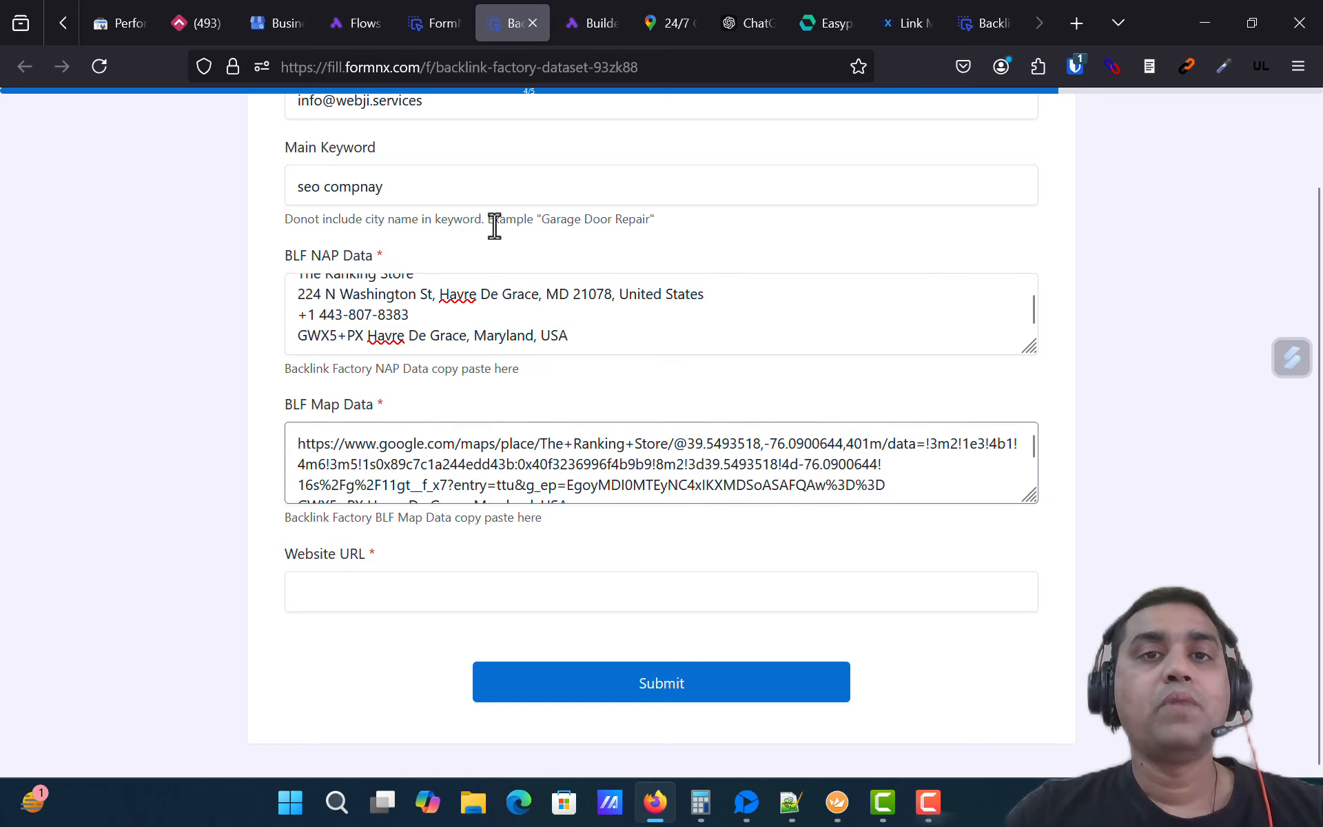
pyautogui.click(414, 187)
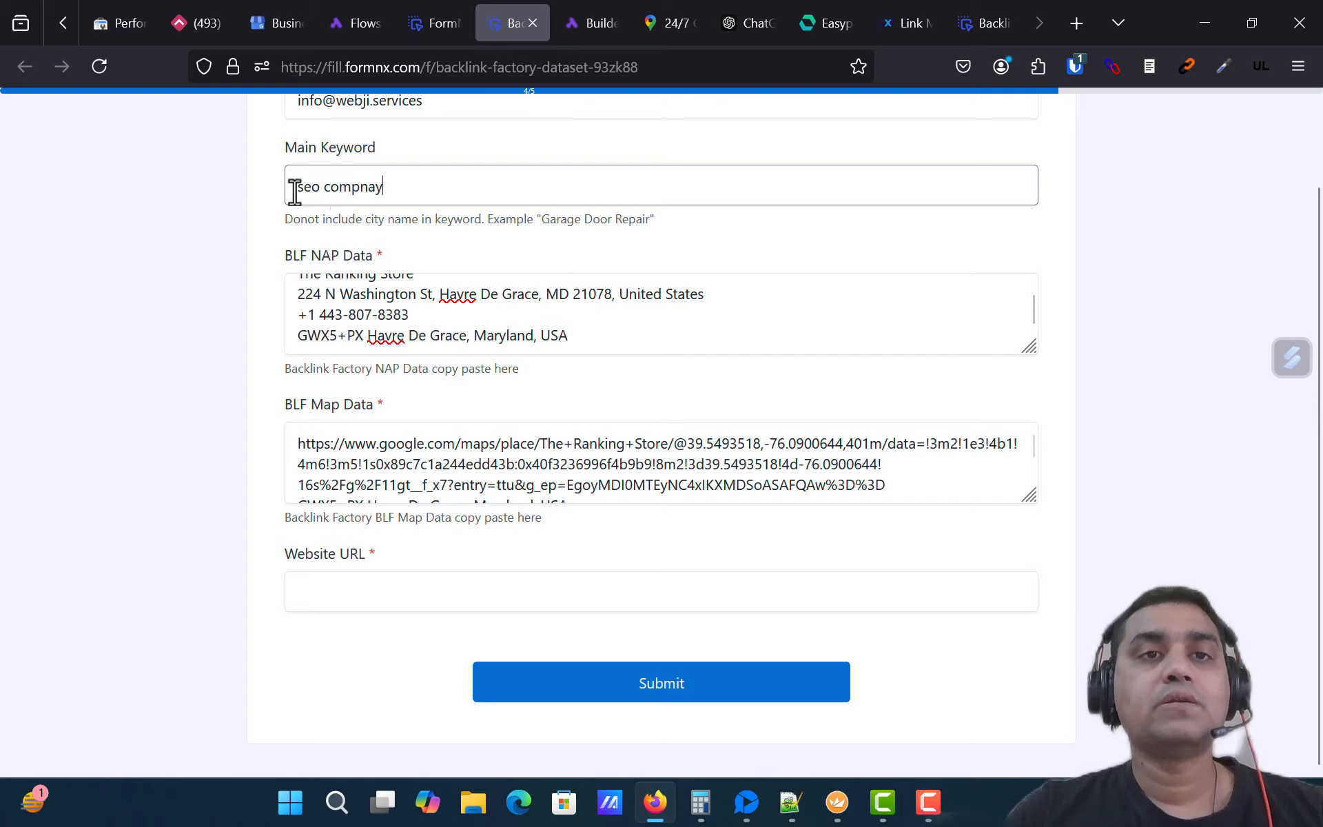
pyautogui.doubleClick(344, 191)
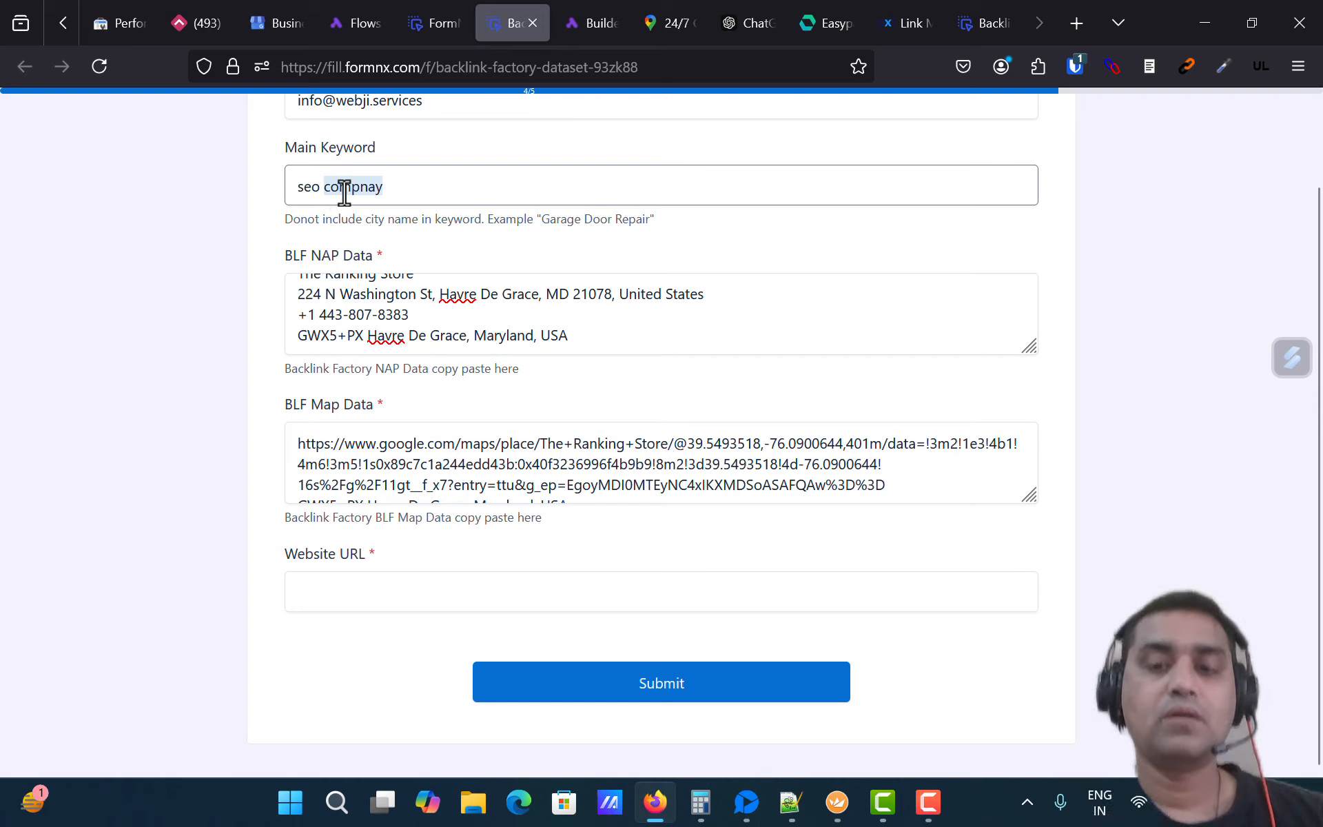
pyautogui.write('com')
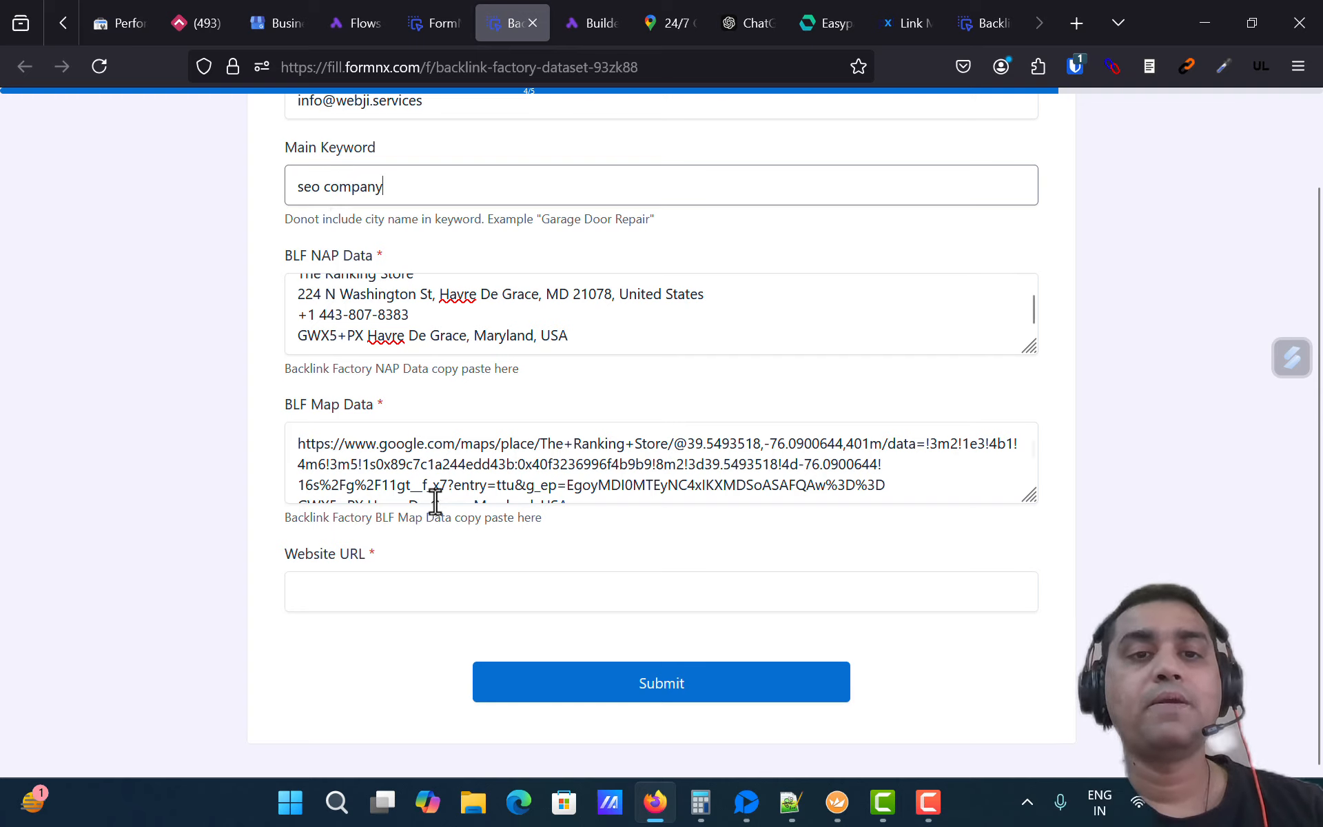
pyautogui.click(393, 589)
pyautogui.write('https://')
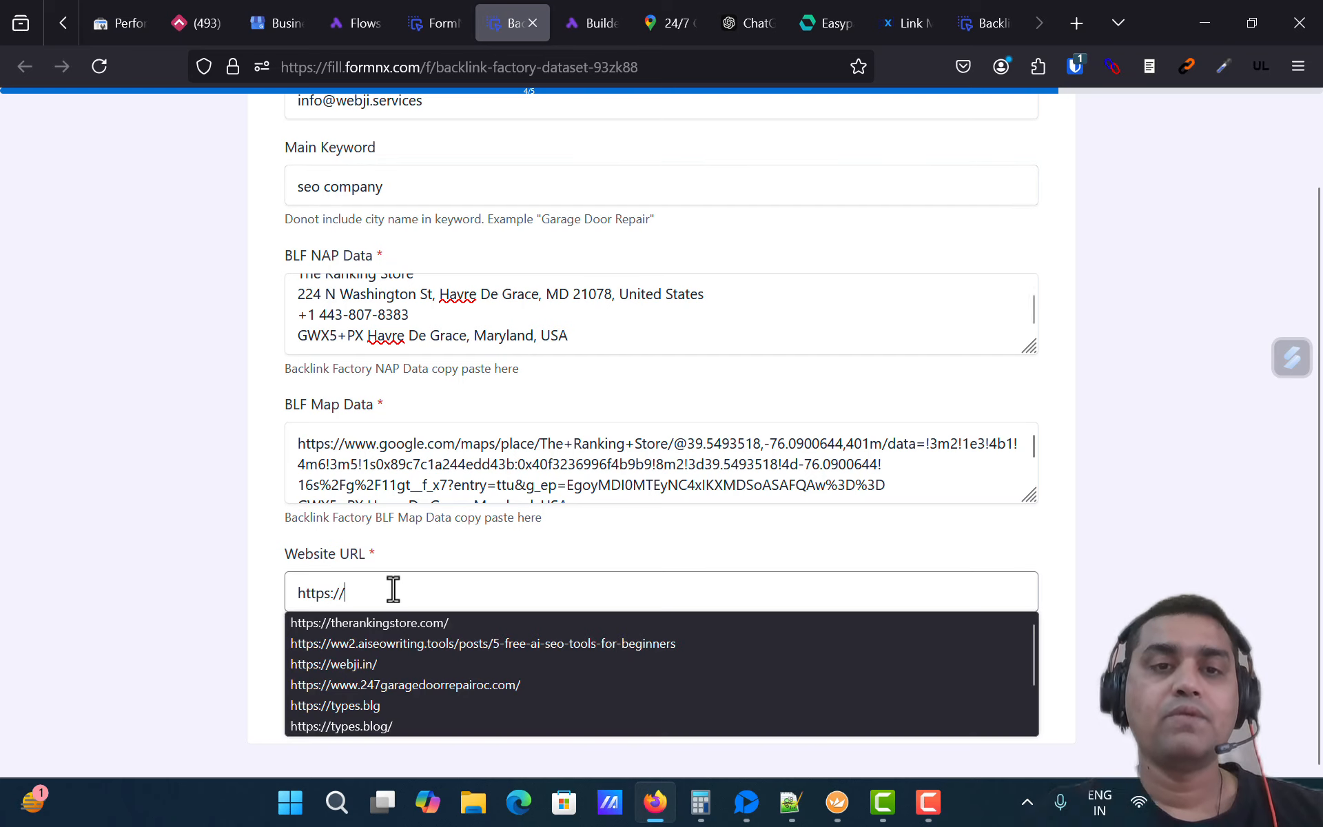
pyautogui.press('Down')
pyautogui.press('Return')
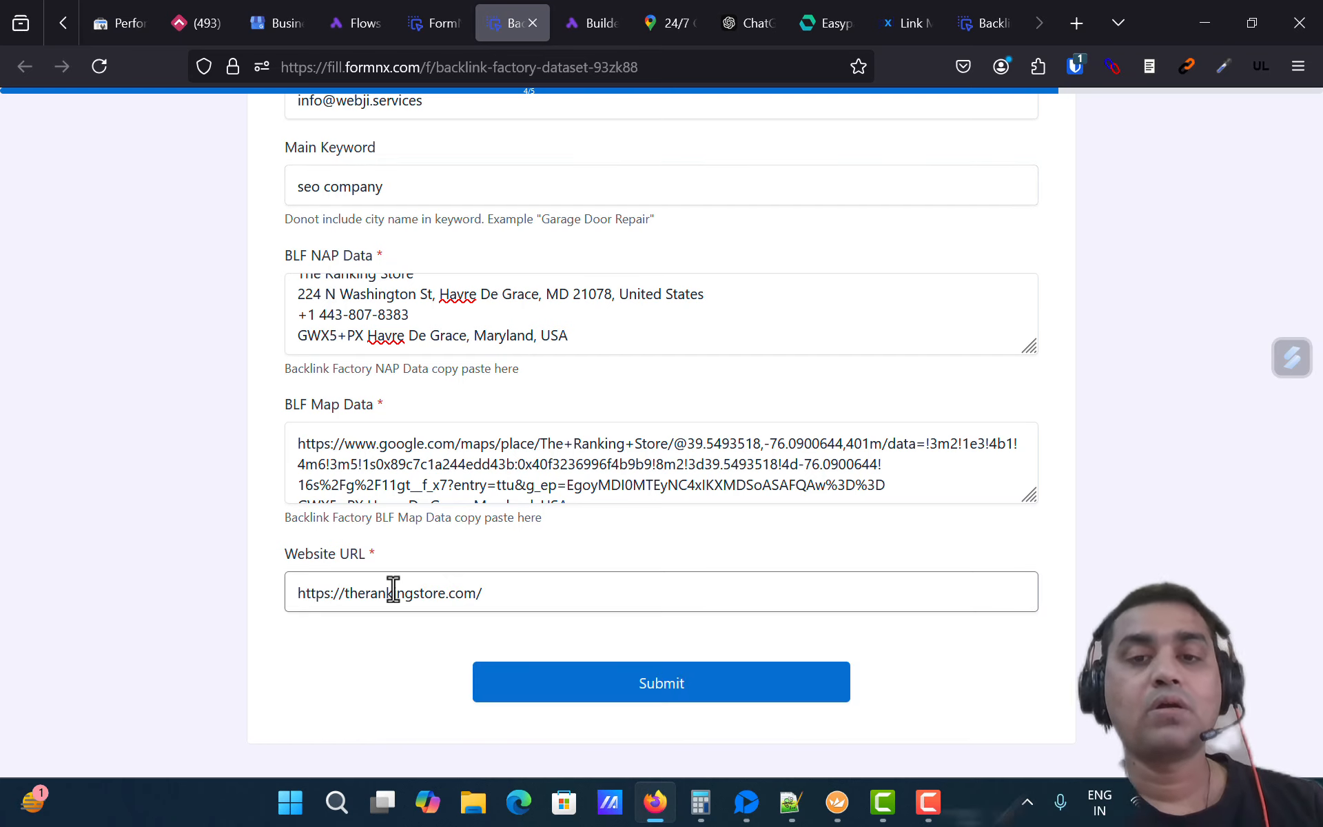
pyautogui.click(531, 686)
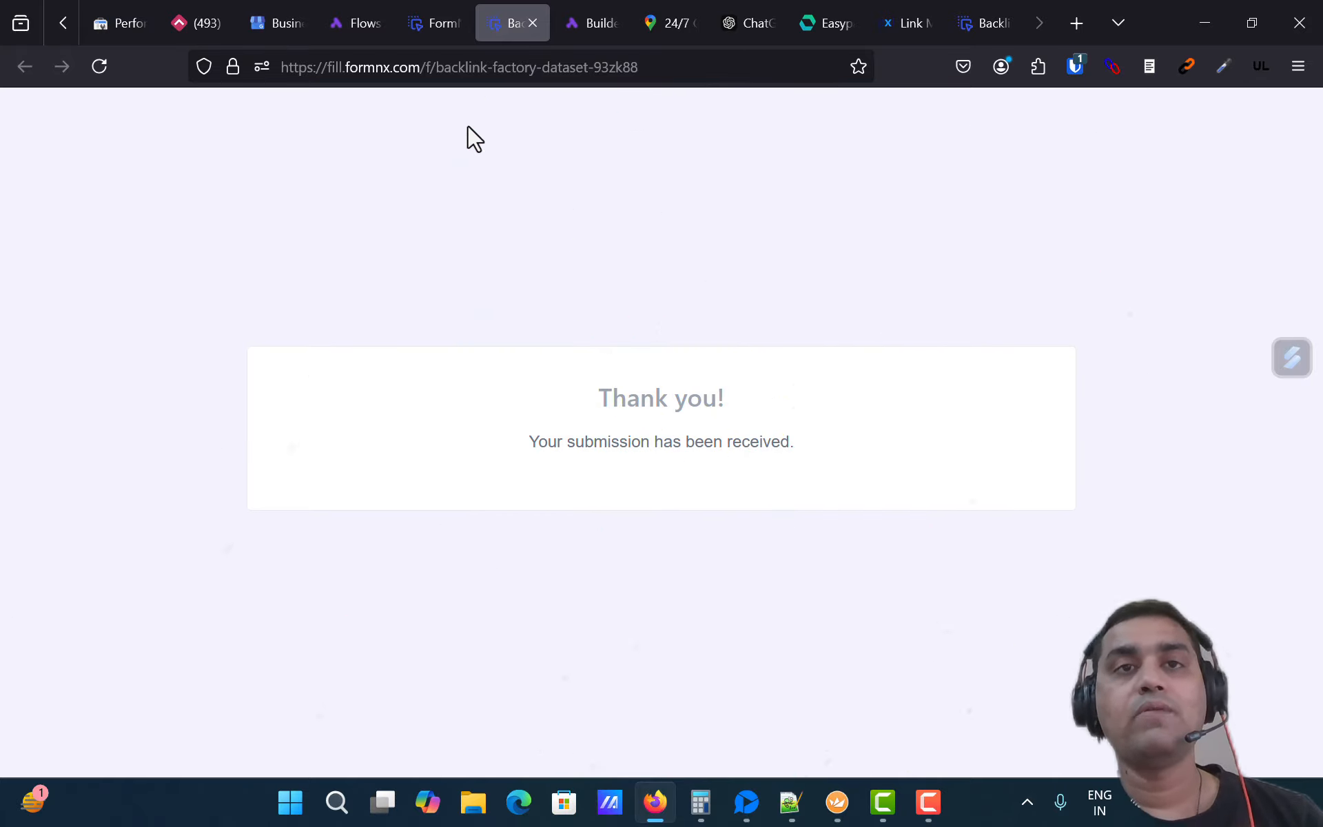
# Step: Reload the form, then enter and clear the contact's e-mail in the Email field
pyautogui.click(497, 79)
pyautogui.press('Return')
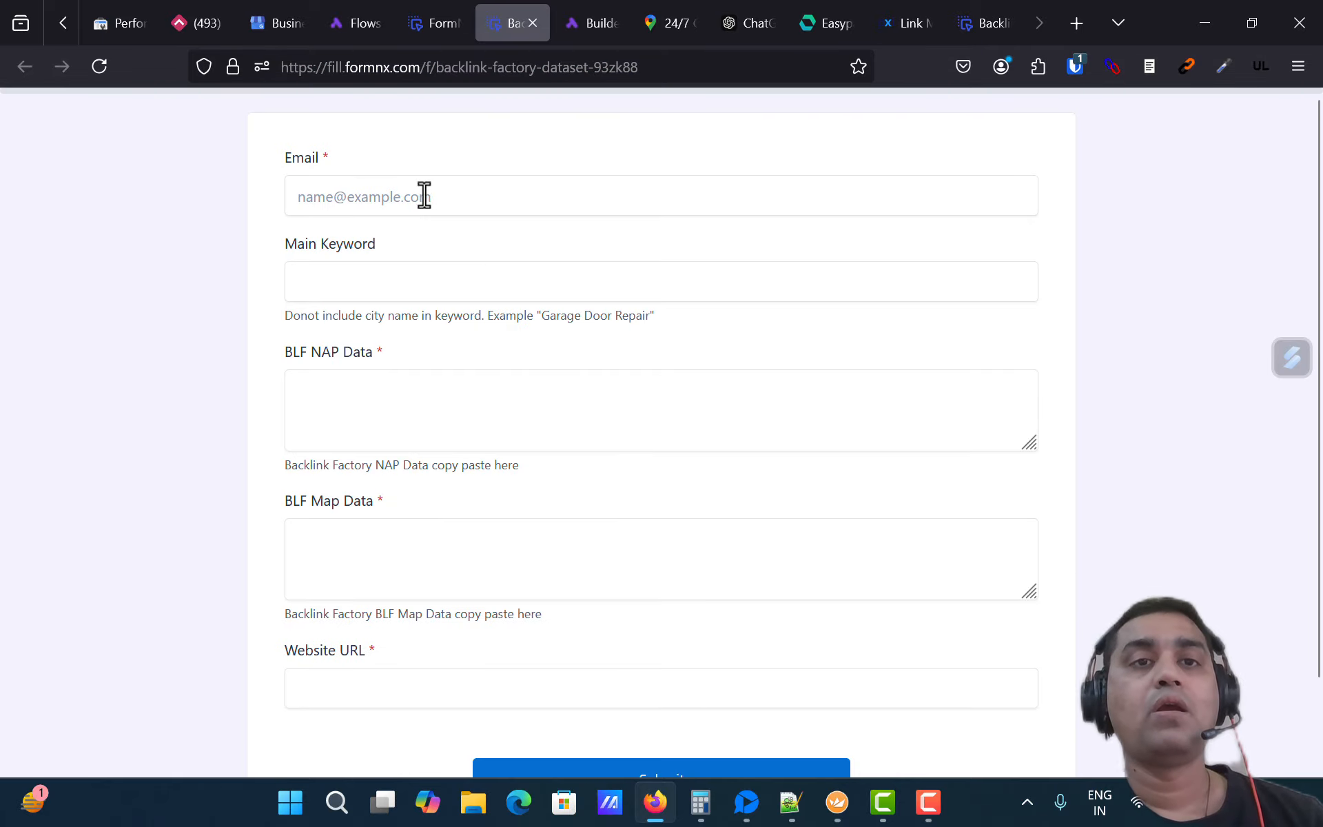
pyautogui.click(423, 195)
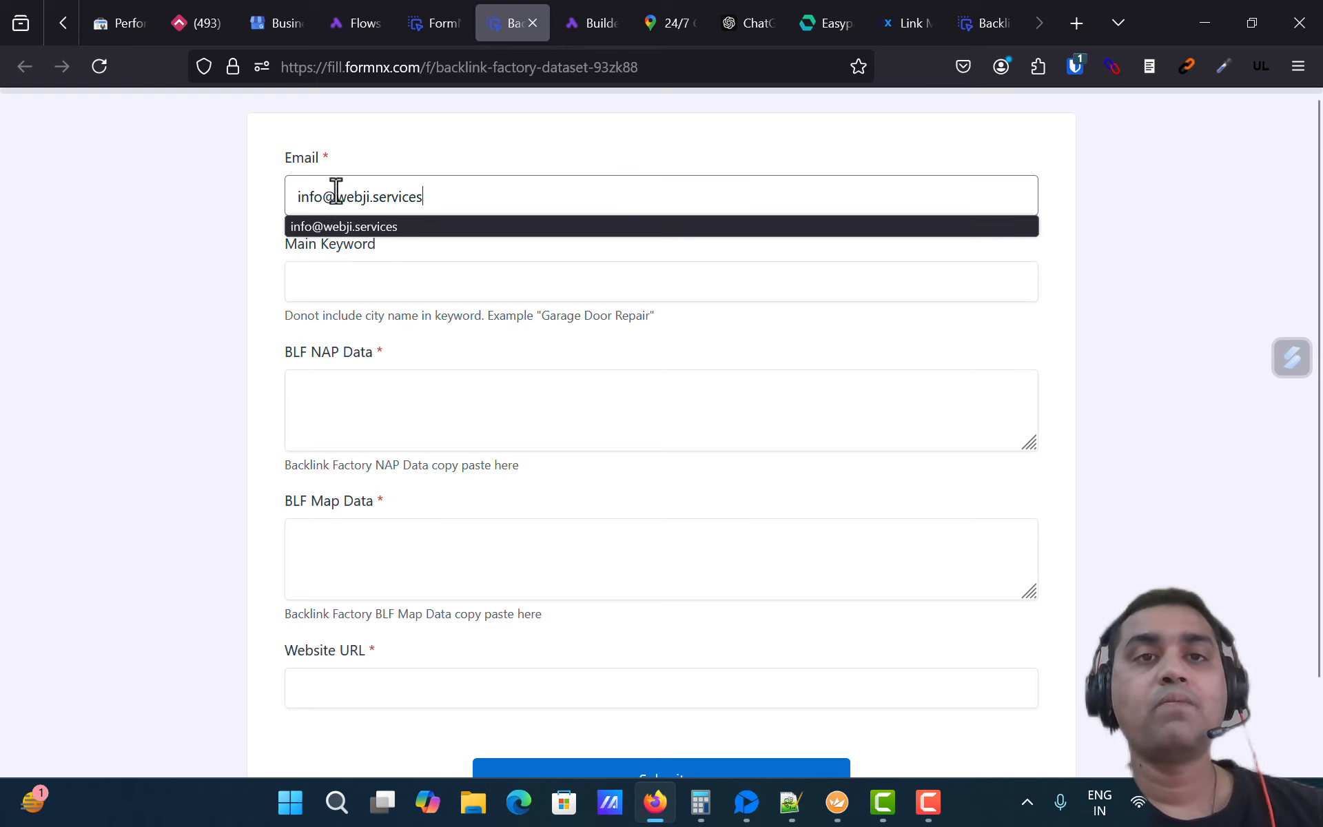
pyautogui.tripleClick(336, 199)
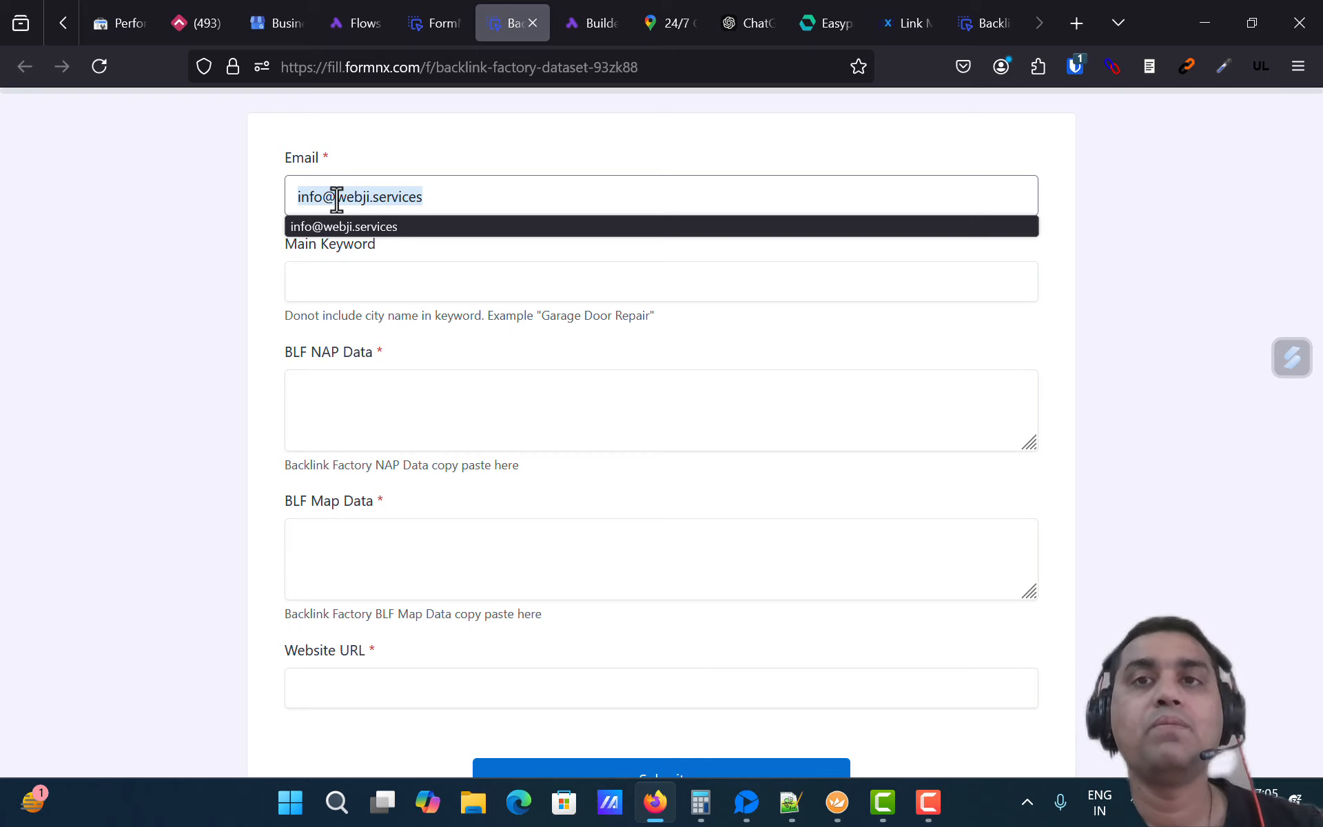
pyautogui.press('BackSpace')
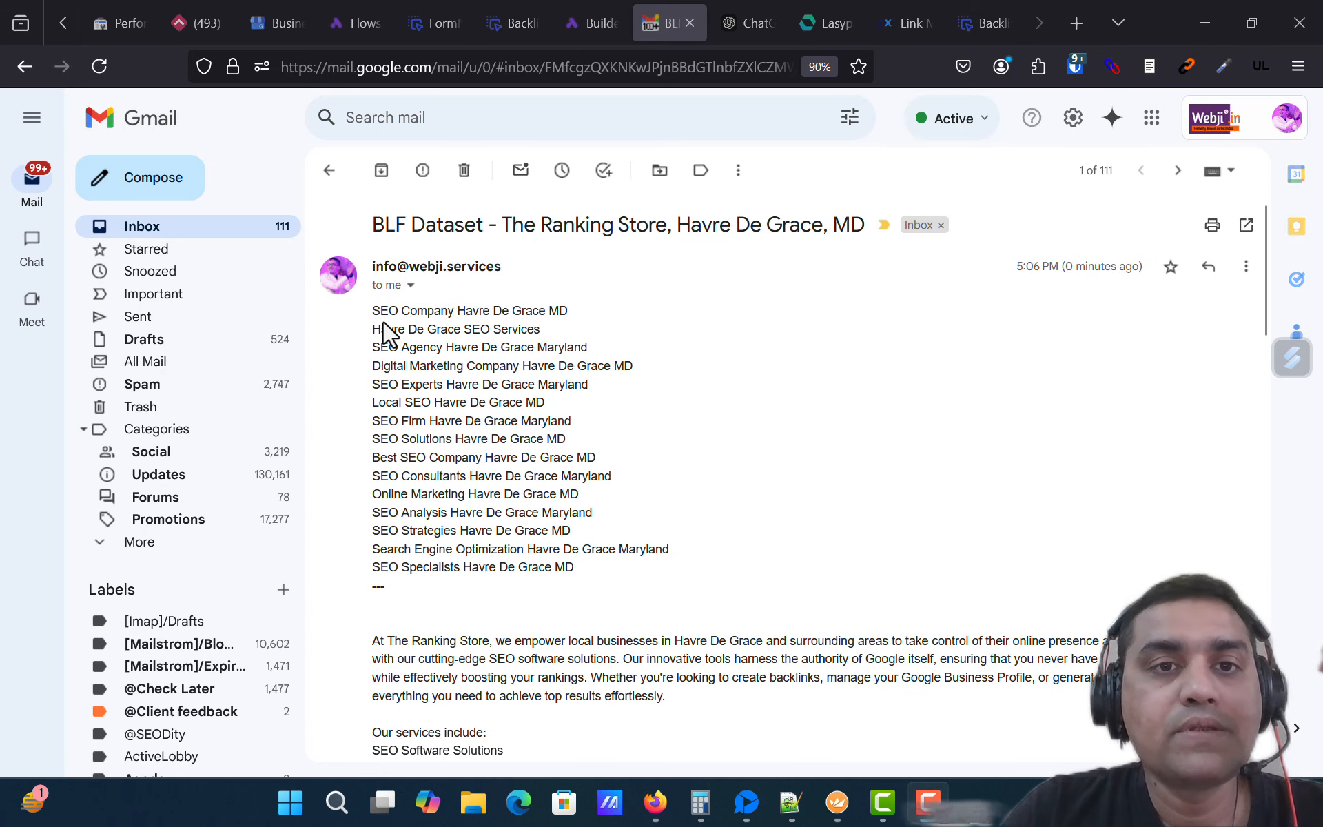
# Step: Review the keyword list, business descriptions and map data in the BLF Dataset email for The Ranking Store
pyautogui.moveTo(372, 307); pyautogui.dragTo(607, 541)
pyautogui.click(607, 580)
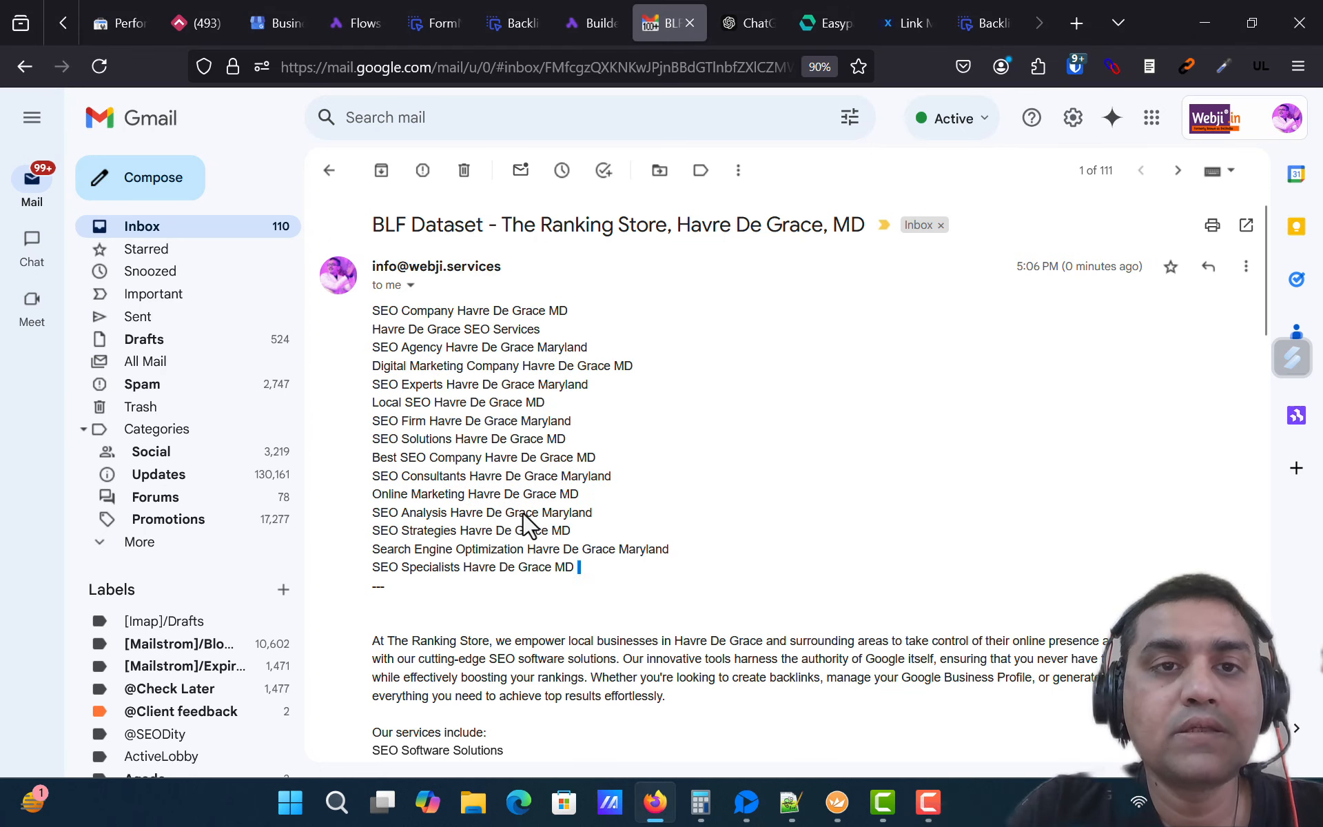
pyautogui.moveTo(523, 511); pyautogui.dragTo(379, 319)
pyautogui.click(566, 354)
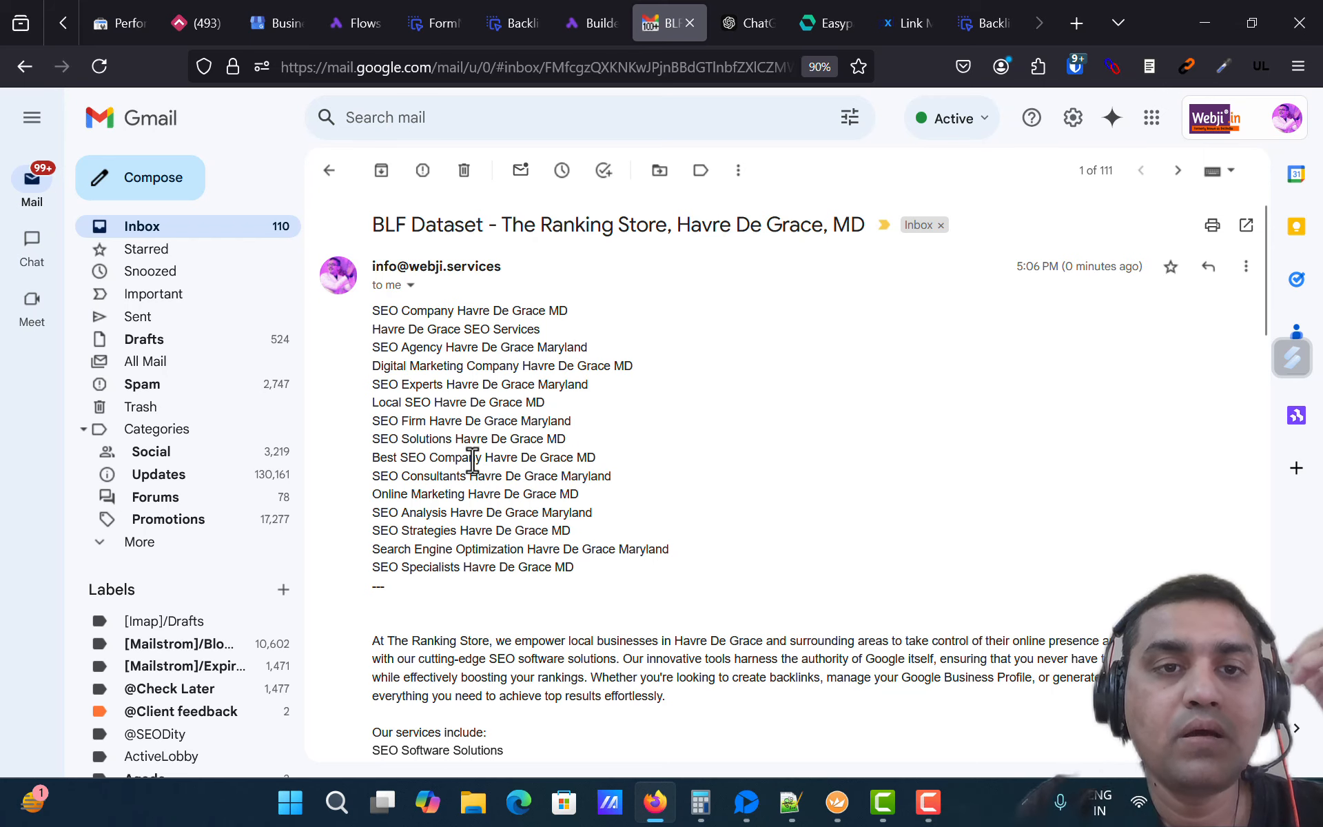
pyautogui.scroll(-3, 515, 461)
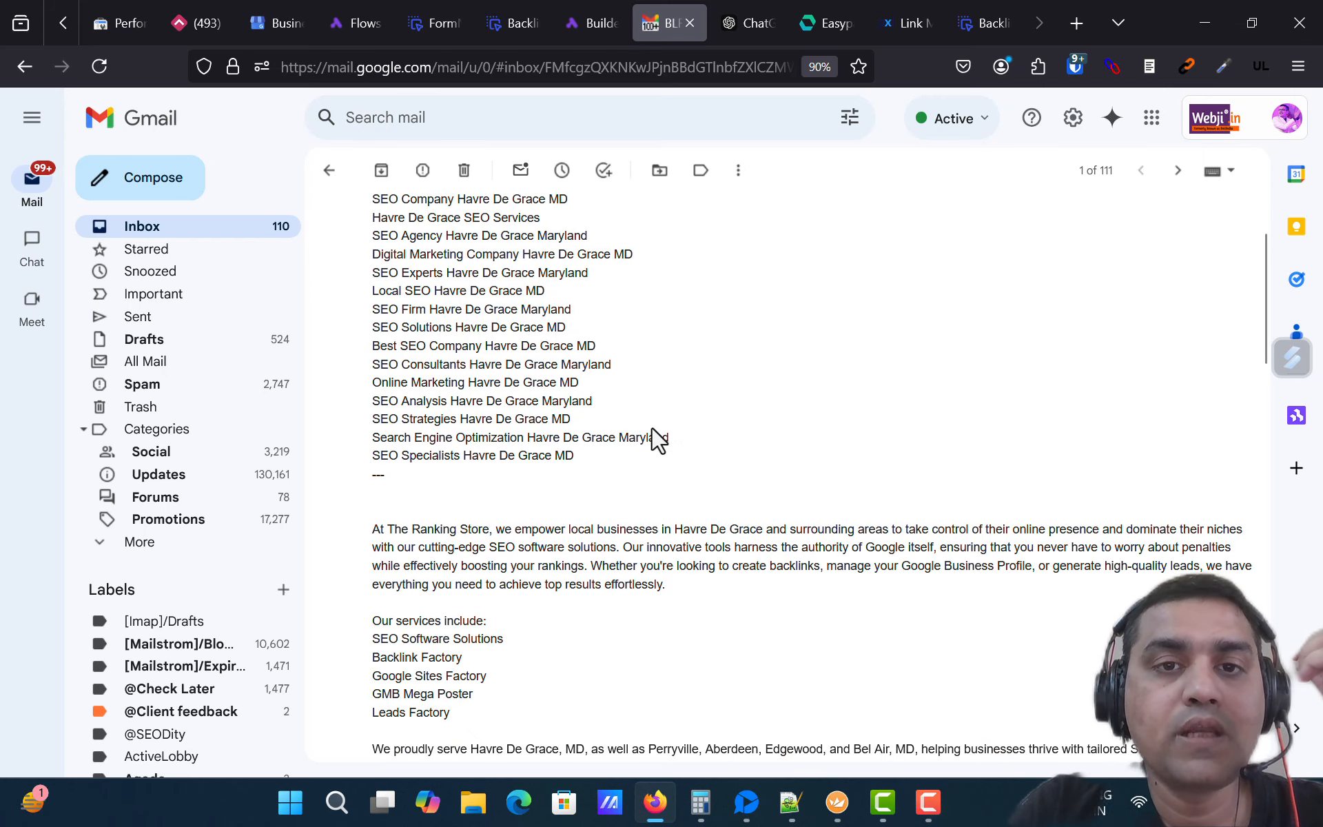
pyautogui.moveTo(628, 439); pyautogui.dragTo(681, 449)
pyautogui.click(584, 348)
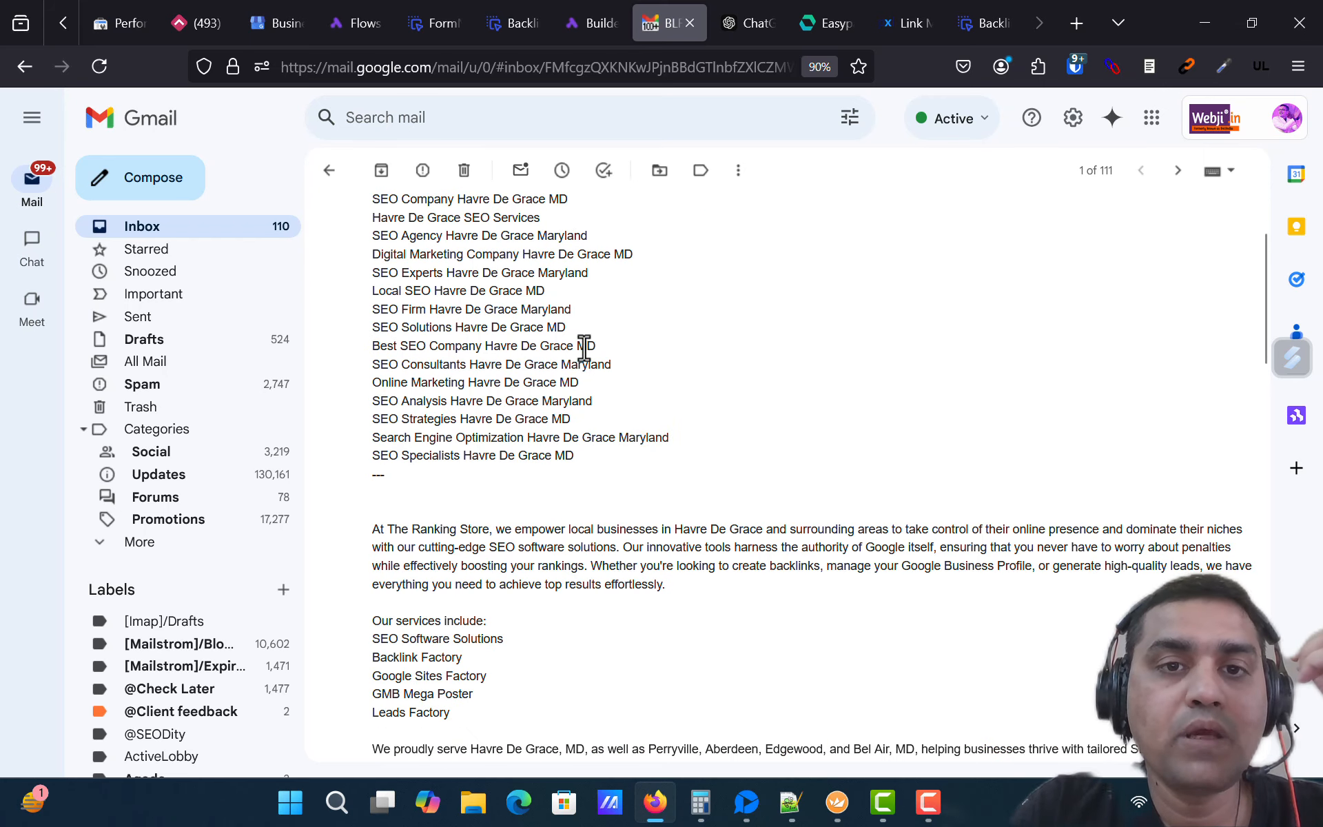
pyautogui.scroll(-6, 567, 455)
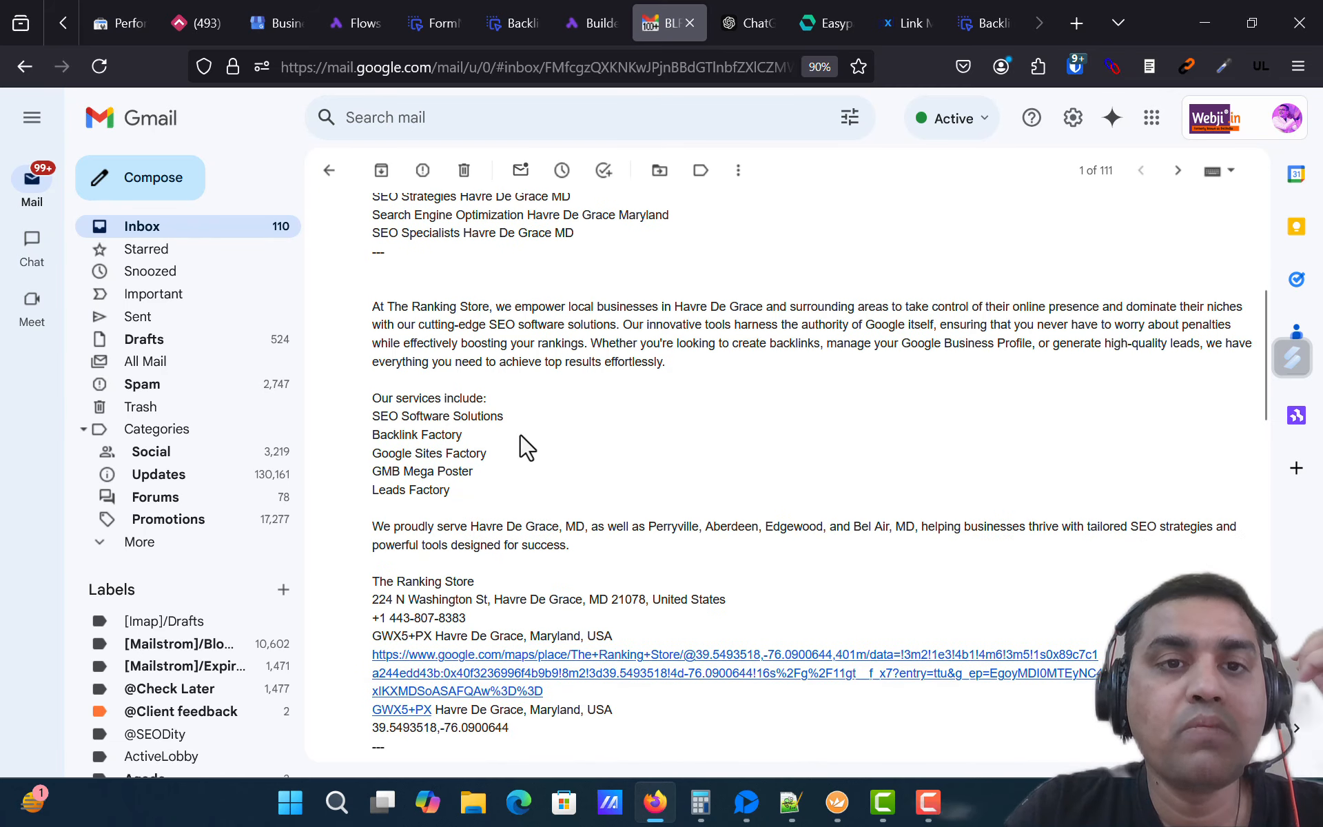
pyautogui.moveTo(449, 305); pyautogui.dragTo(674, 531)
pyautogui.click(689, 462)
pyautogui.scroll(-3, 673, 493)
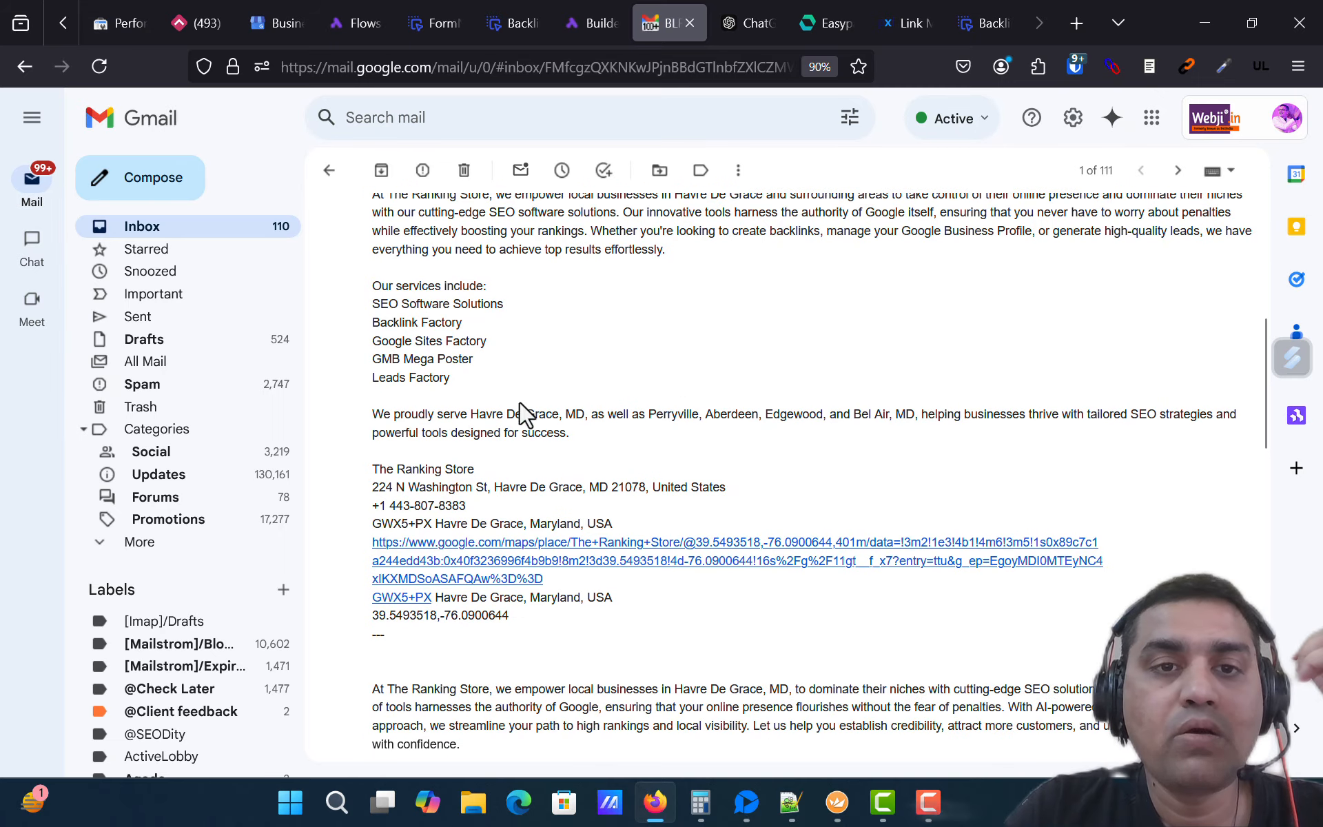
pyautogui.moveTo(425, 413); pyautogui.dragTo(636, 441)
pyautogui.scroll(-3, 641, 452)
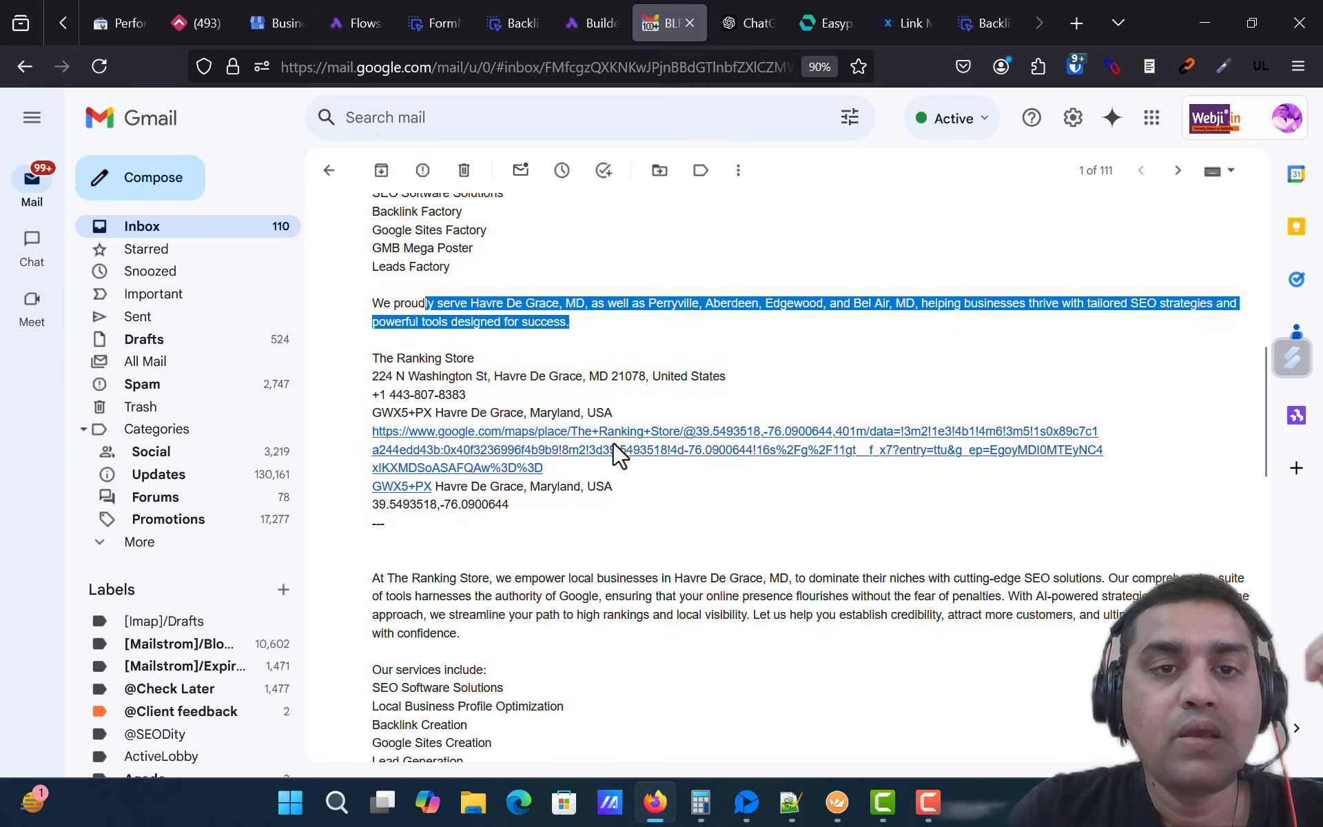
pyautogui.moveTo(372, 358); pyautogui.dragTo(535, 508)
pyautogui.scroll(-5, 686, 486)
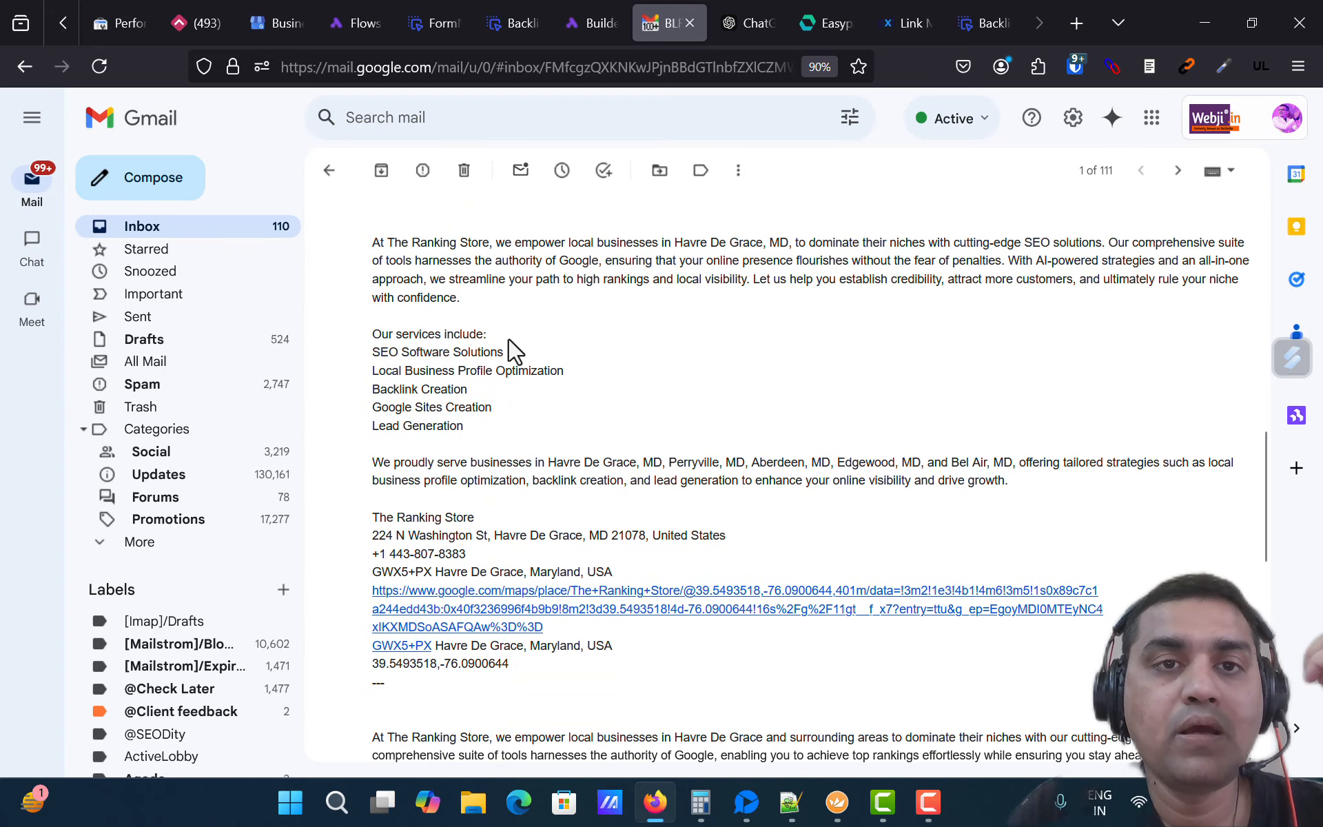
pyautogui.scroll(-8, 582, 370)
pyautogui.scroll(5, 599, 399)
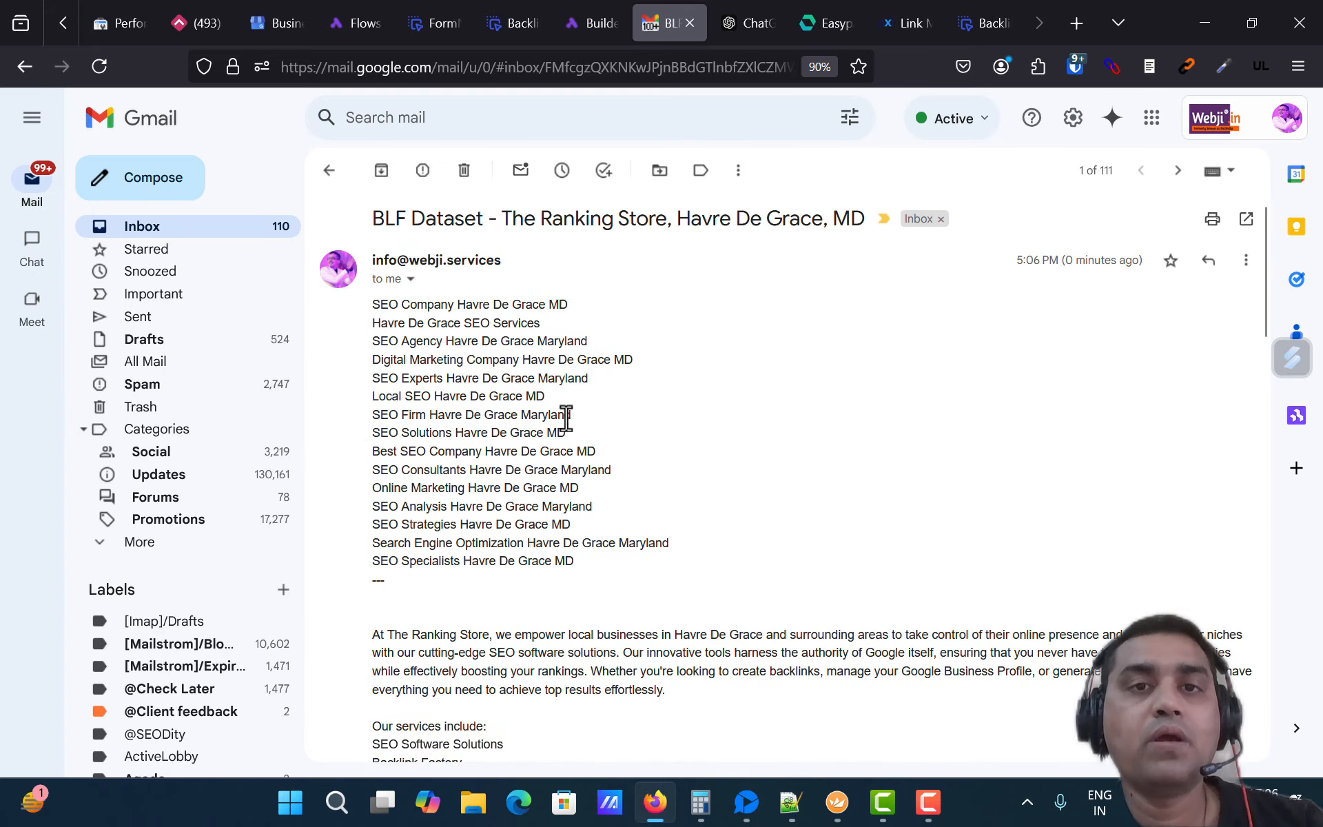
pyautogui.moveTo(606, 576); pyautogui.dragTo(366, 313)
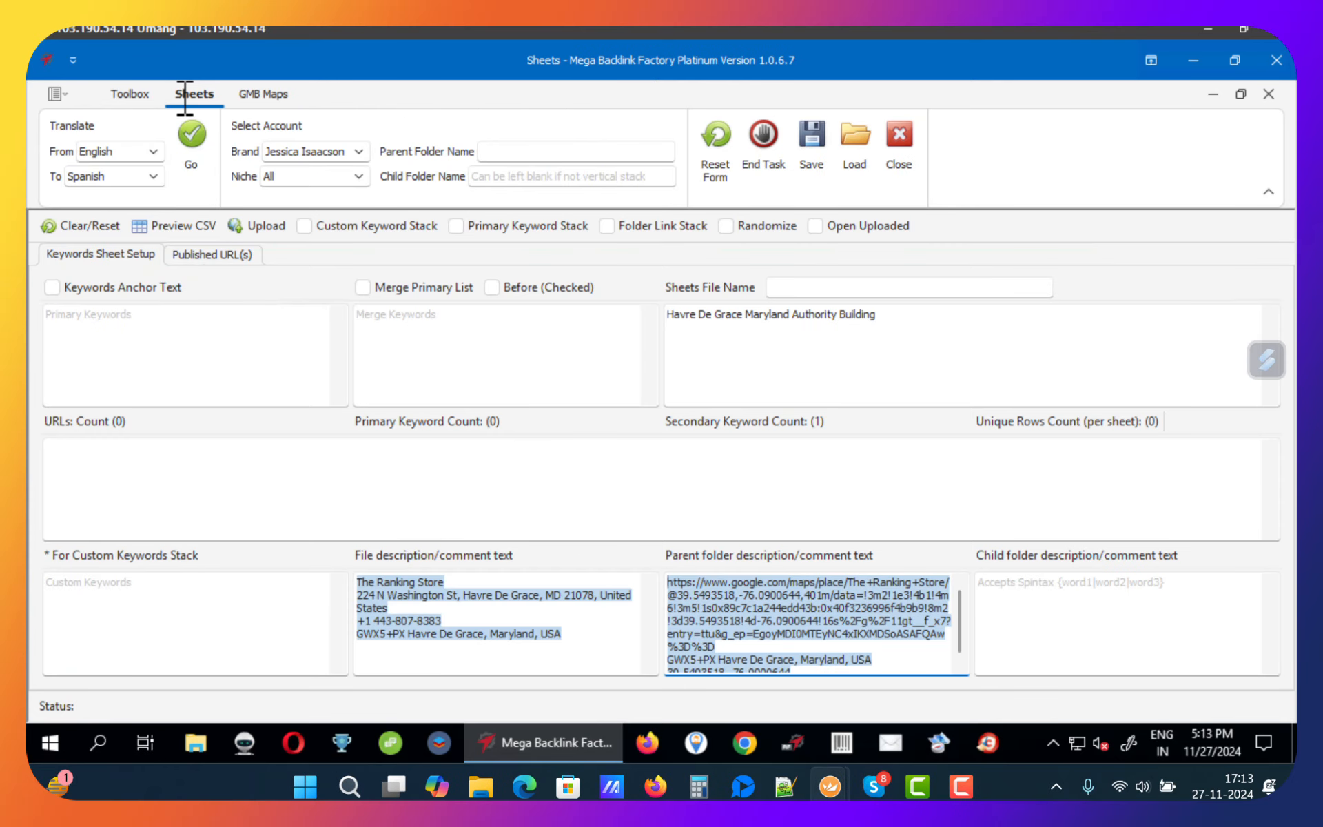
# Step: Clear the file description and parent folder description text boxes in the Sheets setup
pyautogui.click(597, 628)
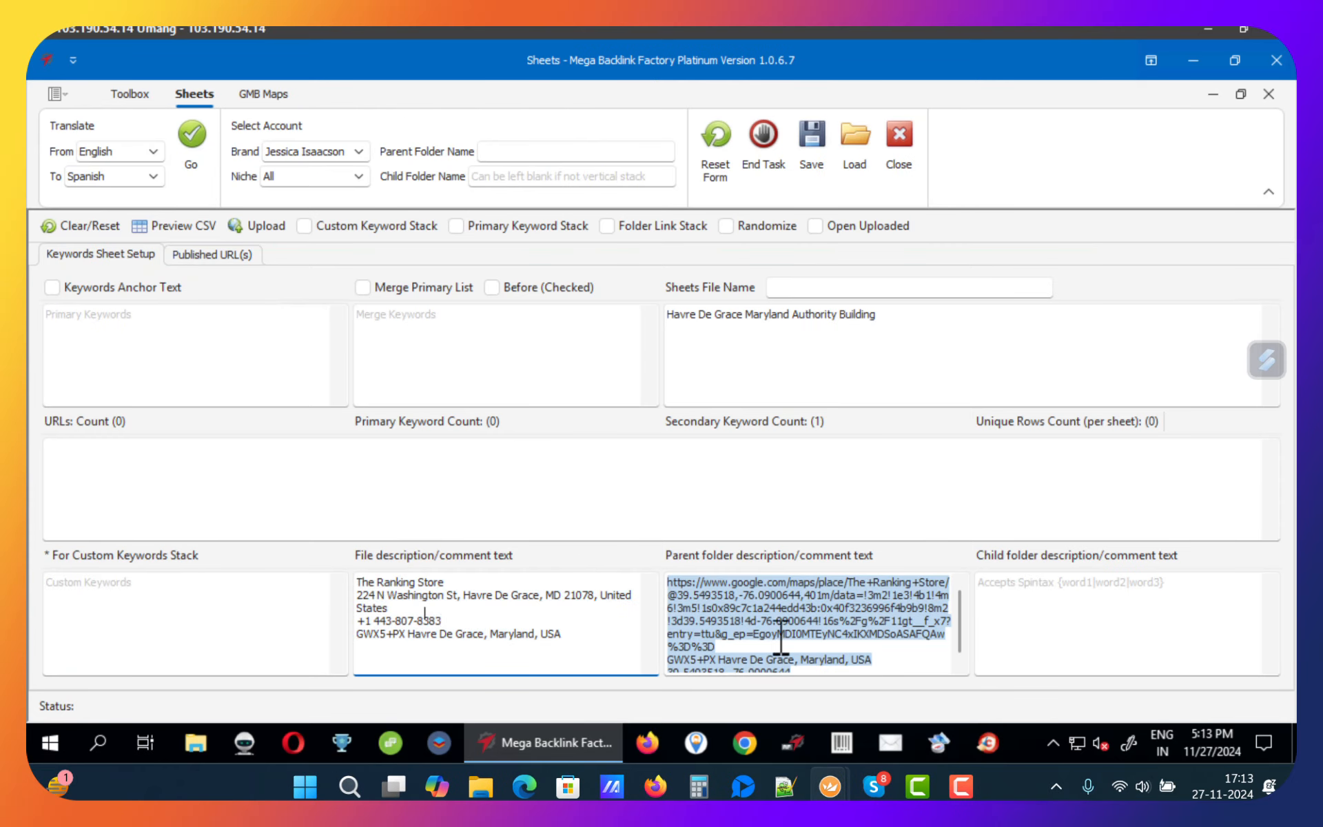
pyautogui.hotkey('ctrl', 'a')
pyautogui.press('BackSpace')
pyautogui.click(825, 634)
pyautogui.hotkey('ctrl', 'a')
pyautogui.press('BackSpace')
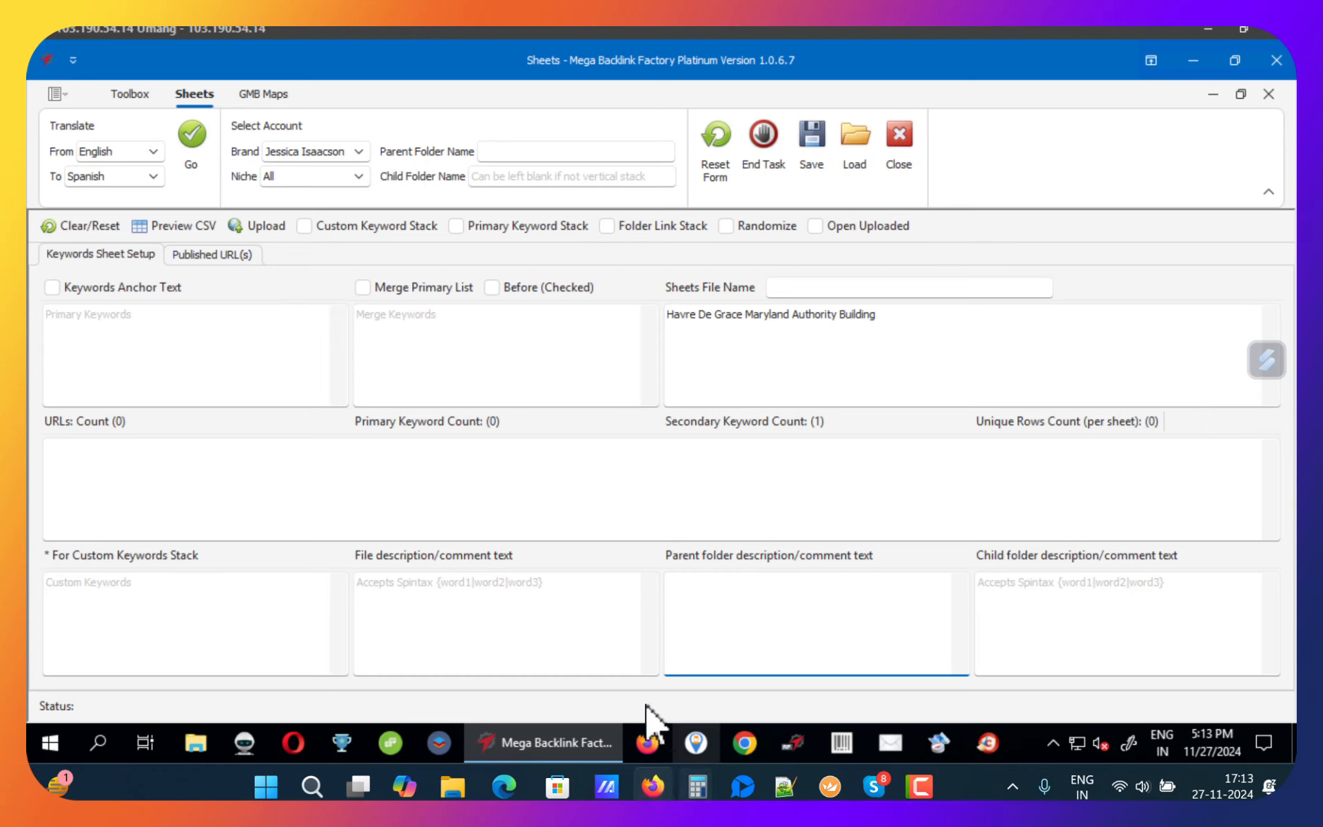
# Step: Copy the first business description with its address and map data from the email into the file description box
pyautogui.click(654, 786)
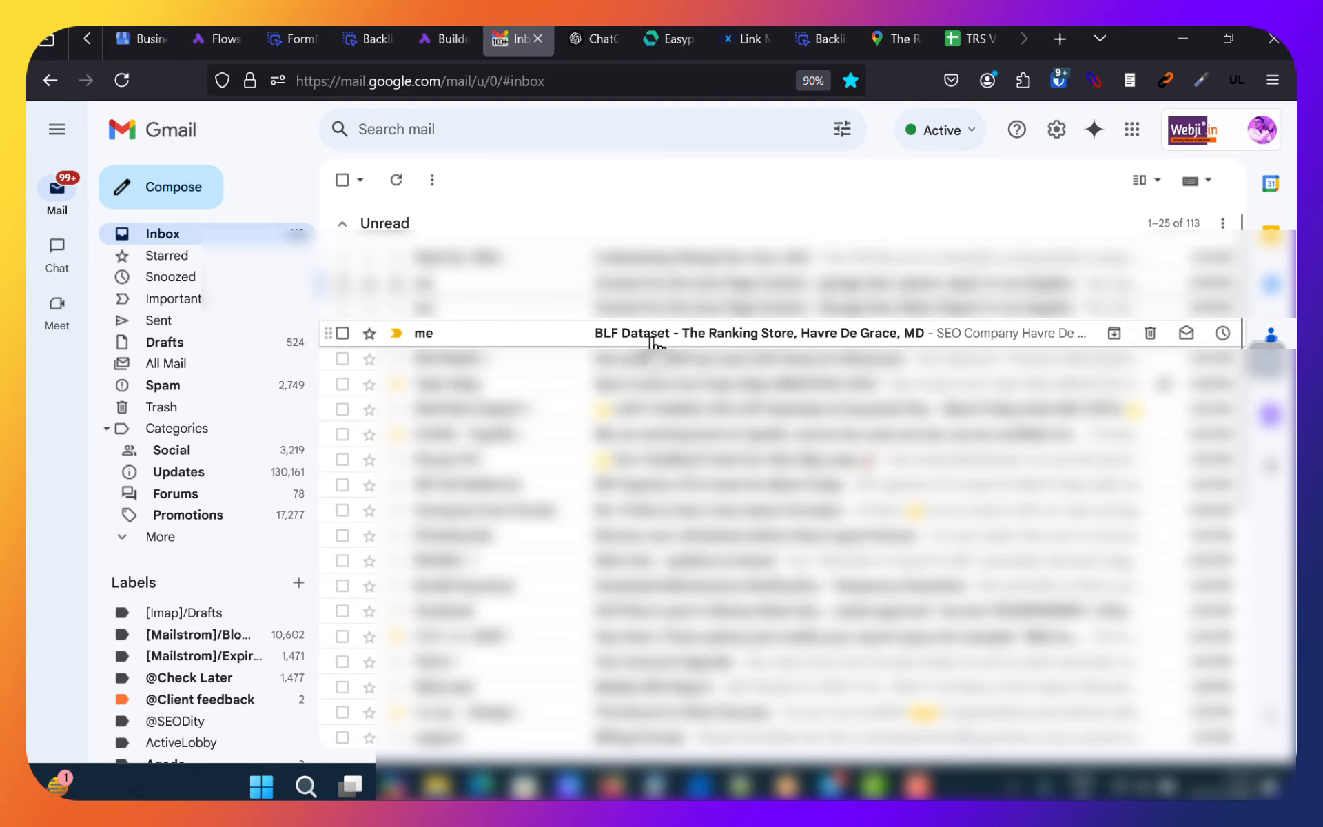
pyautogui.click(655, 329)
pyautogui.scroll(-5, 519, 408)
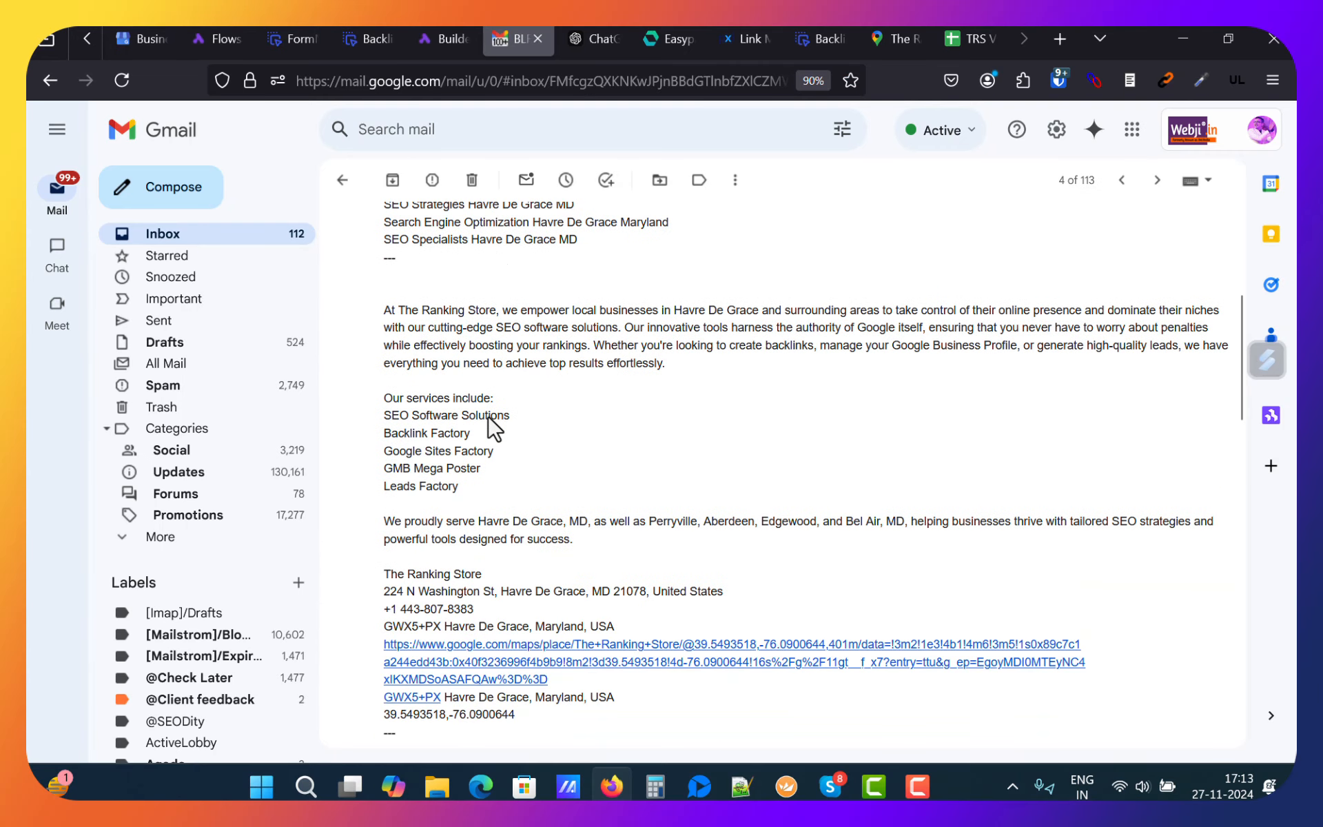
pyautogui.moveTo(381, 309); pyautogui.dragTo(585, 721)
pyautogui.hotkey('ctrl', 'c')
pyautogui.hotkey('alt', 'Tab')
pyautogui.click(576, 606)
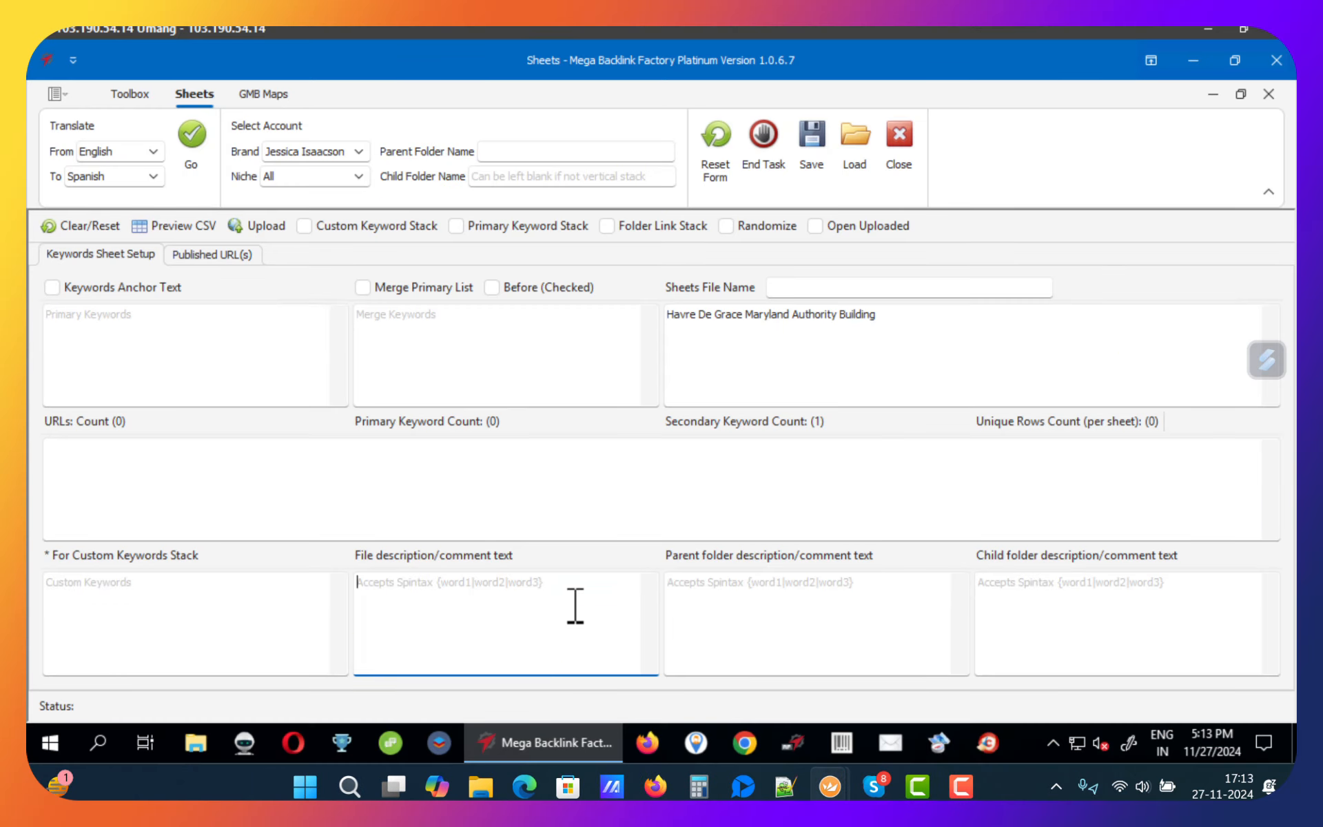
pyautogui.hotkey('ctrl', 'v')
# Step: Copy the second business description with its map data from the email into the parent folder description box
pyautogui.click(775, 603)
pyautogui.hotkey('alt', 'Tab')
pyautogui.scroll(-7, 441, 434)
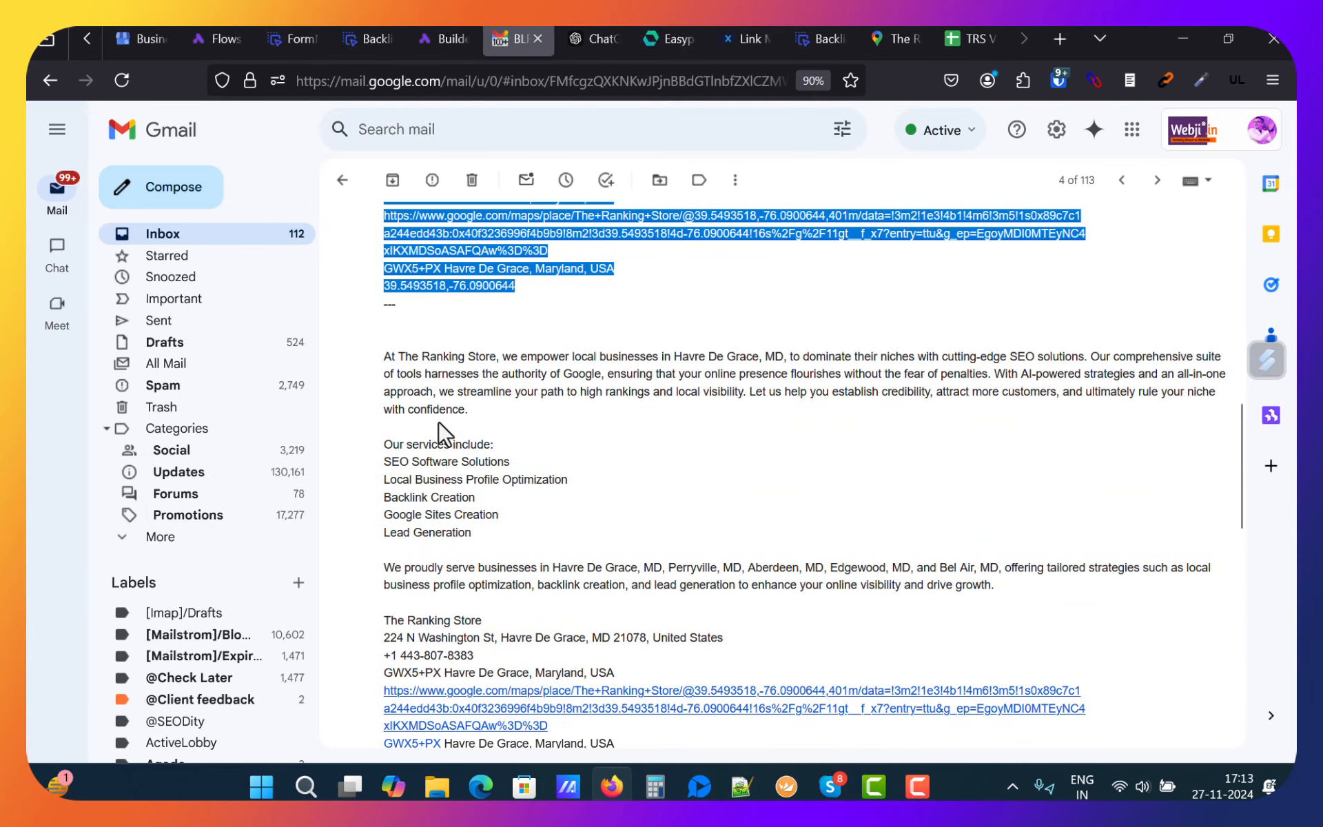
pyautogui.moveTo(385, 357); pyautogui.dragTo(586, 672)
pyautogui.scroll(-3, 654, 585)
pyautogui.hotkey('ctrl', 'c')
pyautogui.hotkey('alt', 'Tab')
pyautogui.click(753, 600)
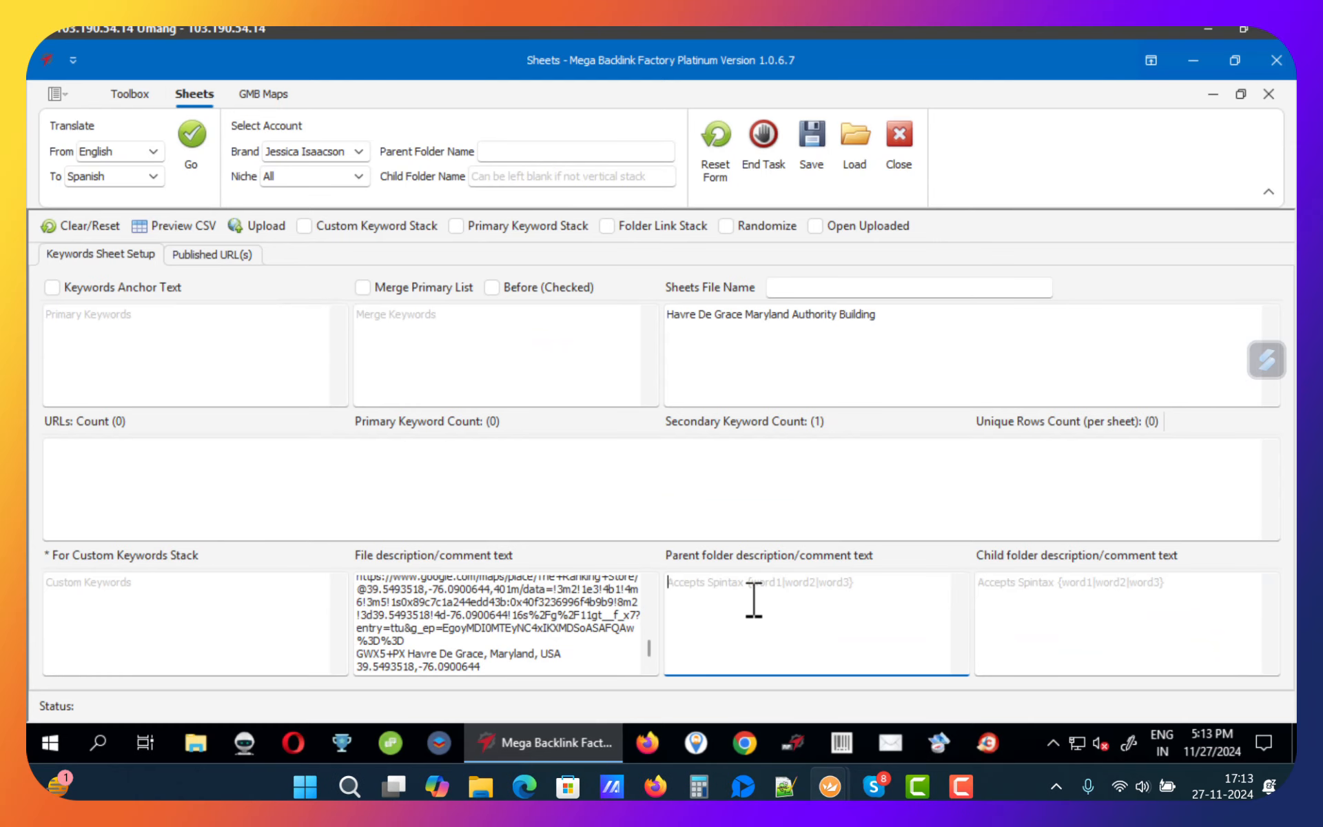
pyautogui.hotkey('ctrl', 'v')
# Step: Copy the third business description with its map data from the email into the child folder description box
pyautogui.click(1016, 594)
pyautogui.hotkey('alt', 'Tab')
pyautogui.scroll(-3, 482, 448)
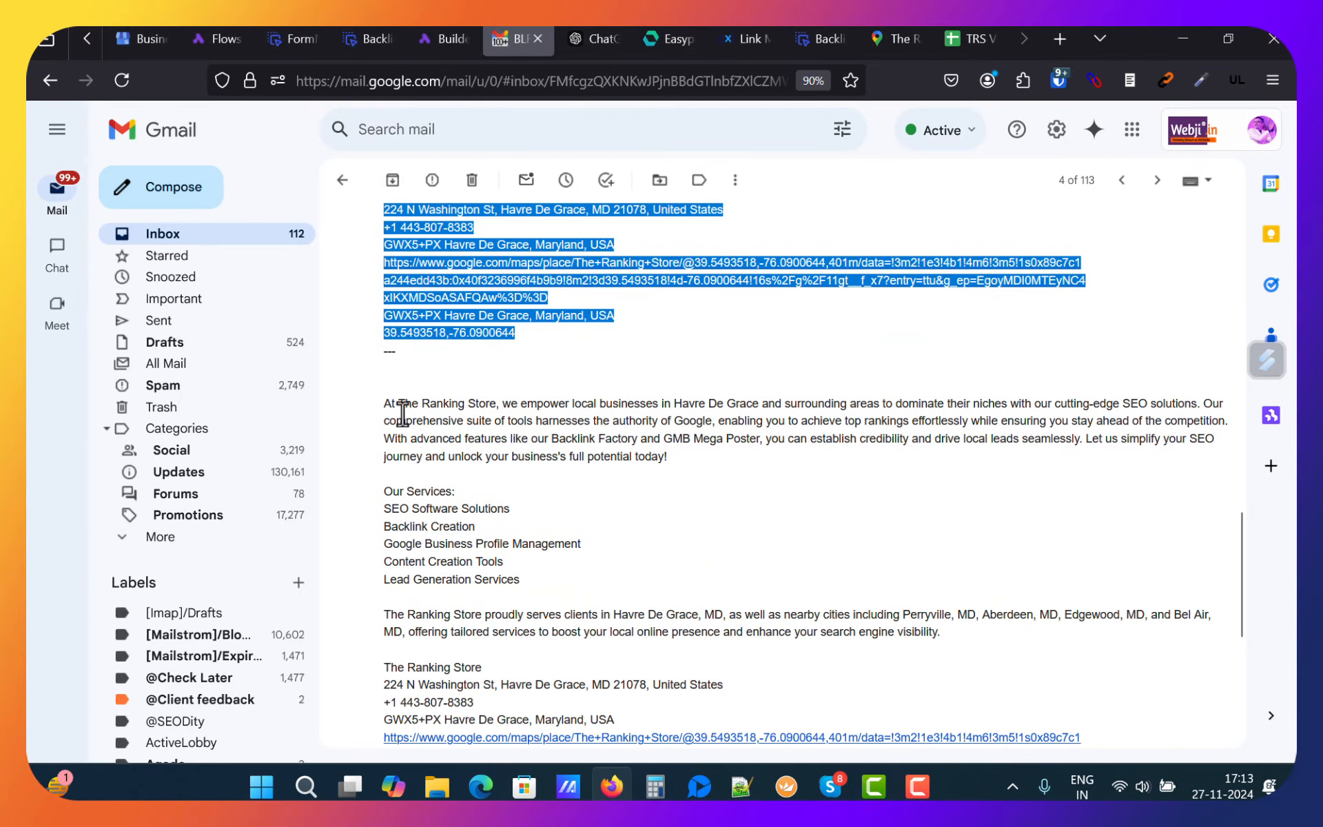
pyautogui.moveTo(384, 403); pyautogui.dragTo(557, 532)
pyautogui.scroll(-4, 557, 532)
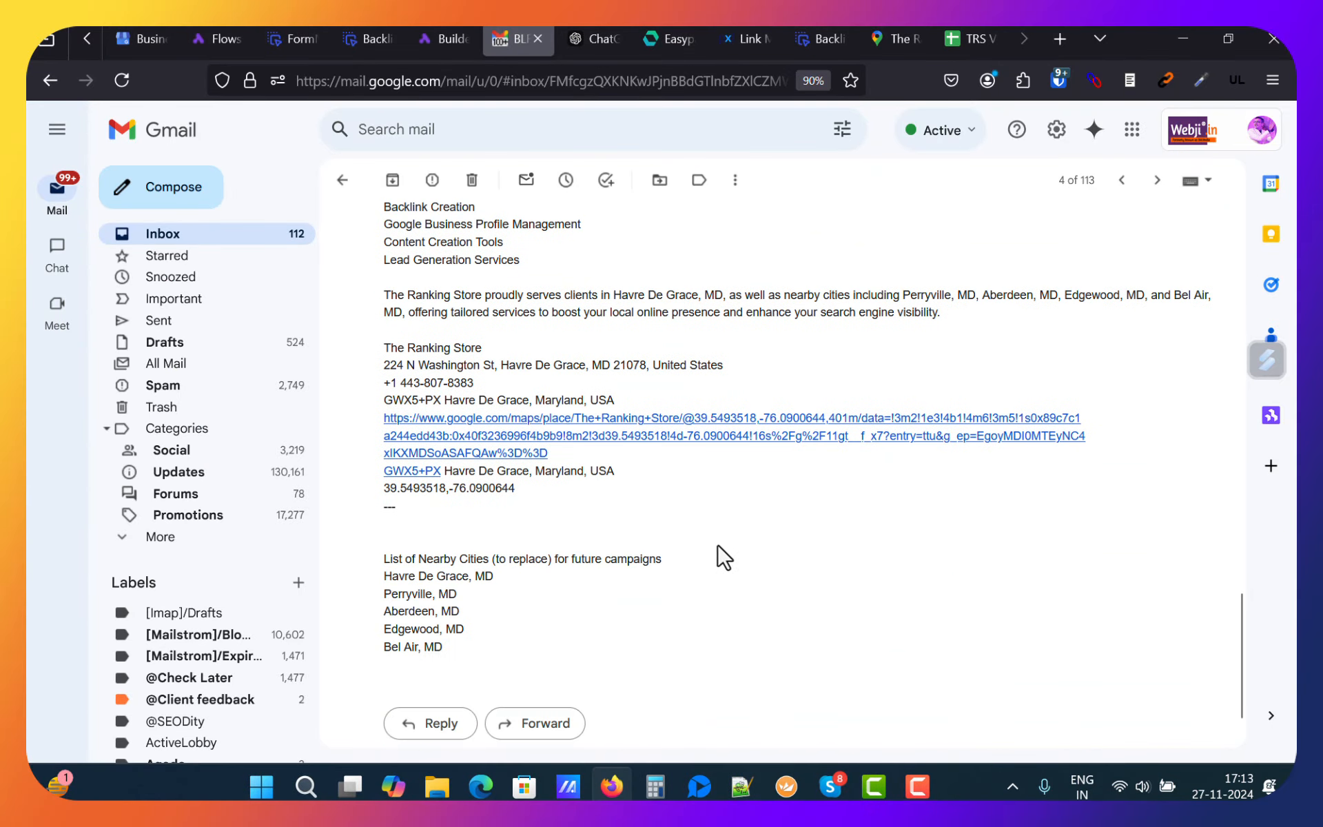
pyautogui.keyDown('shift'); pyautogui.click(706, 485); pyautogui.keyUp('shift')
pyautogui.hotkey('ctrl', 'c')
pyautogui.hotkey('alt', 'Tab')
pyautogui.click(1057, 593)
pyautogui.hotkey('ctrl', 'v')
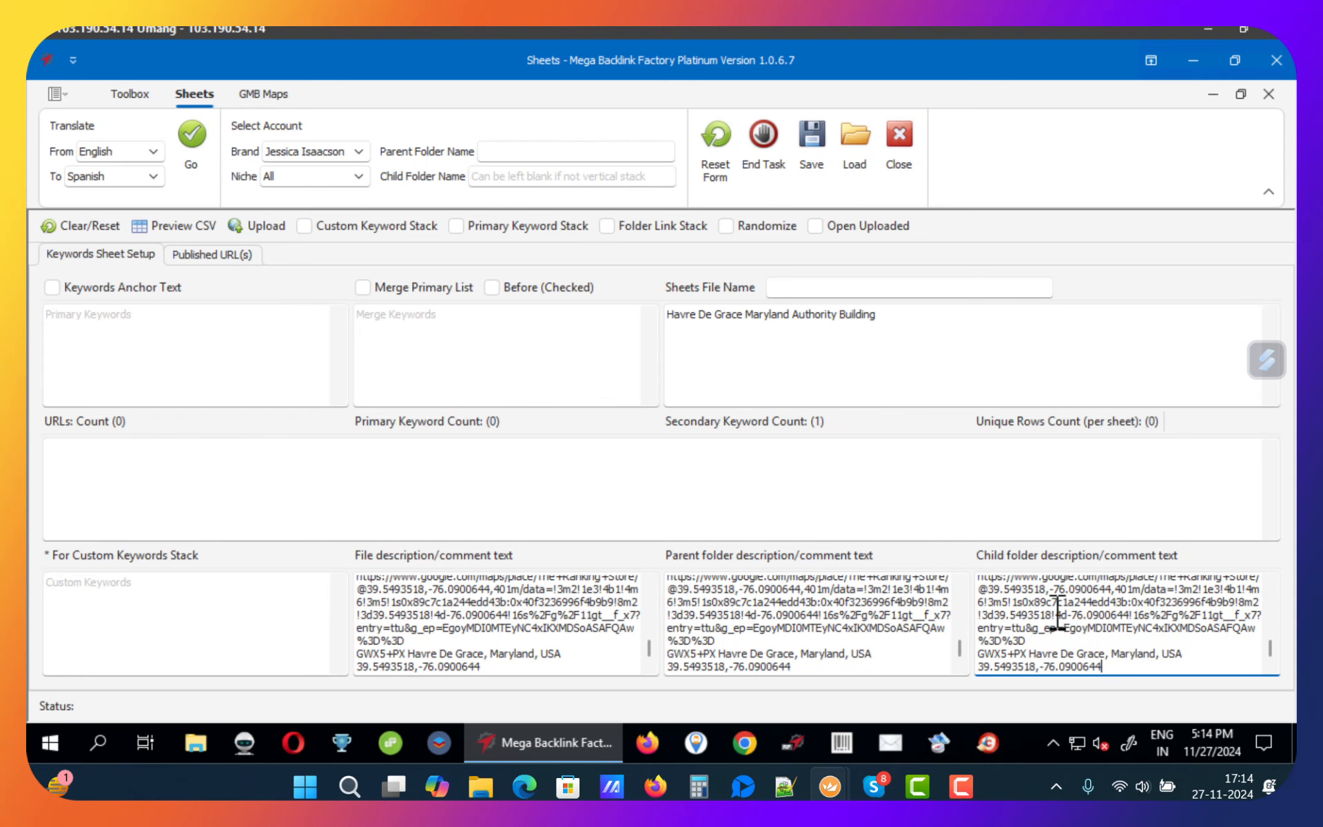
# Step: Copy the list of 15 Havre De Grace keywords from the email into the primary keywords box
pyautogui.click(524, 485)
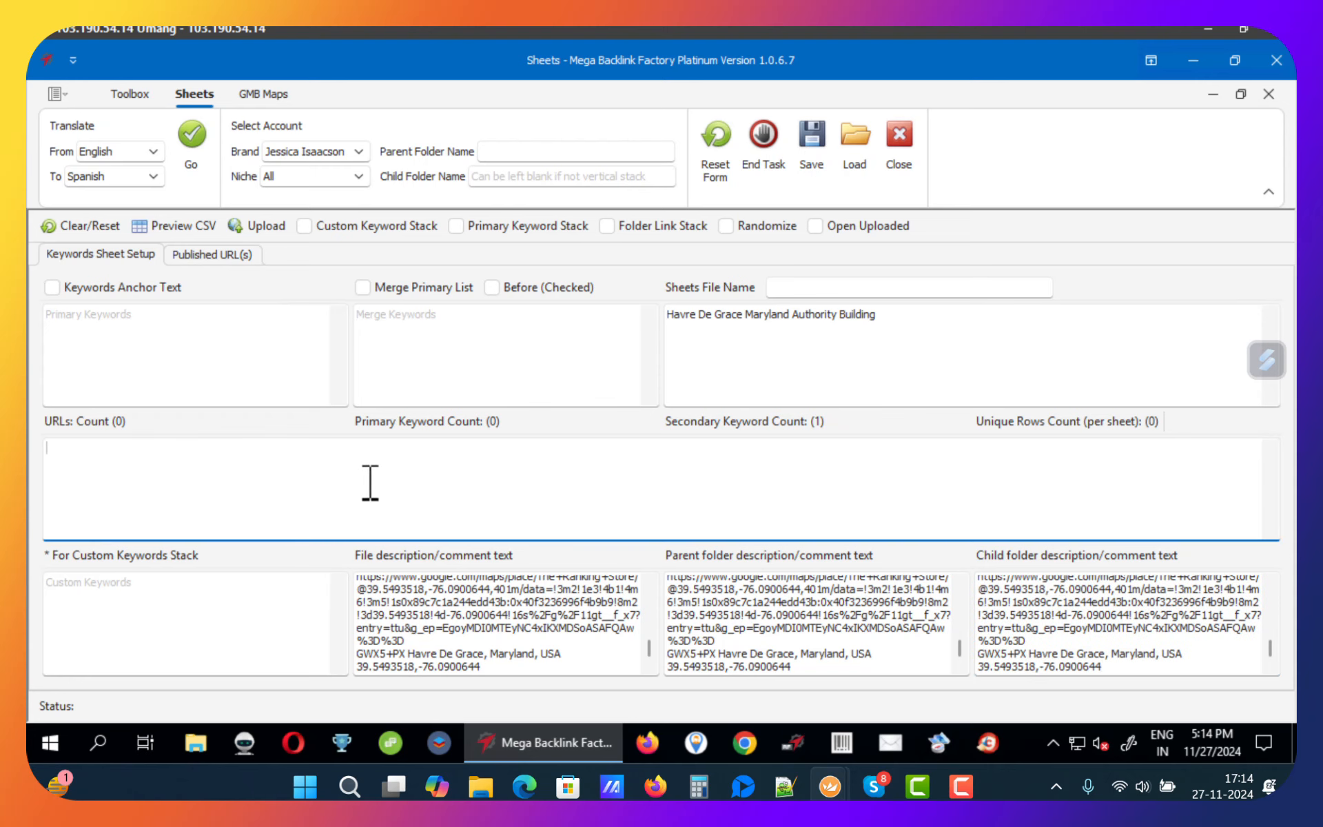
pyautogui.click(245, 353)
pyautogui.hotkey('alt', 'Tab')
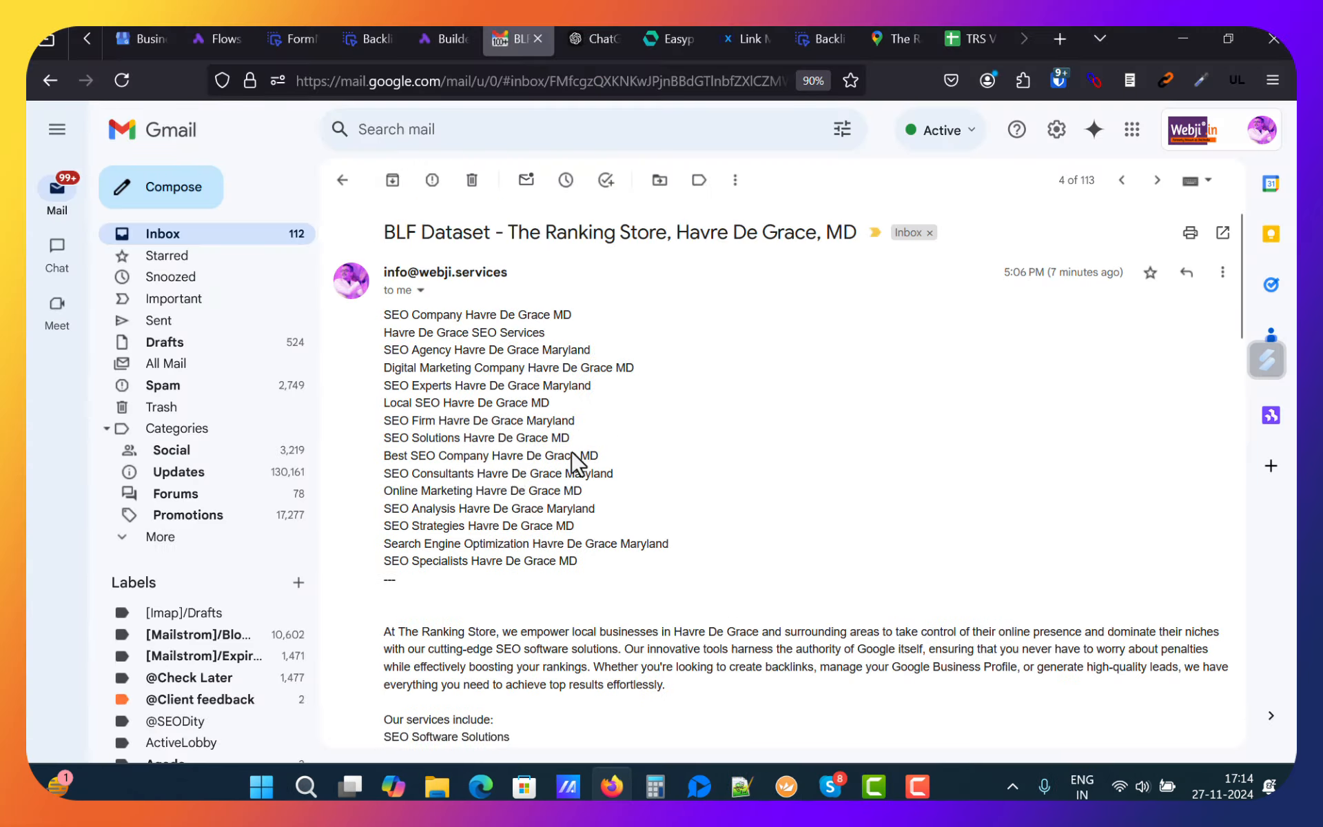
pyautogui.moveTo(385, 317); pyautogui.dragTo(600, 570)
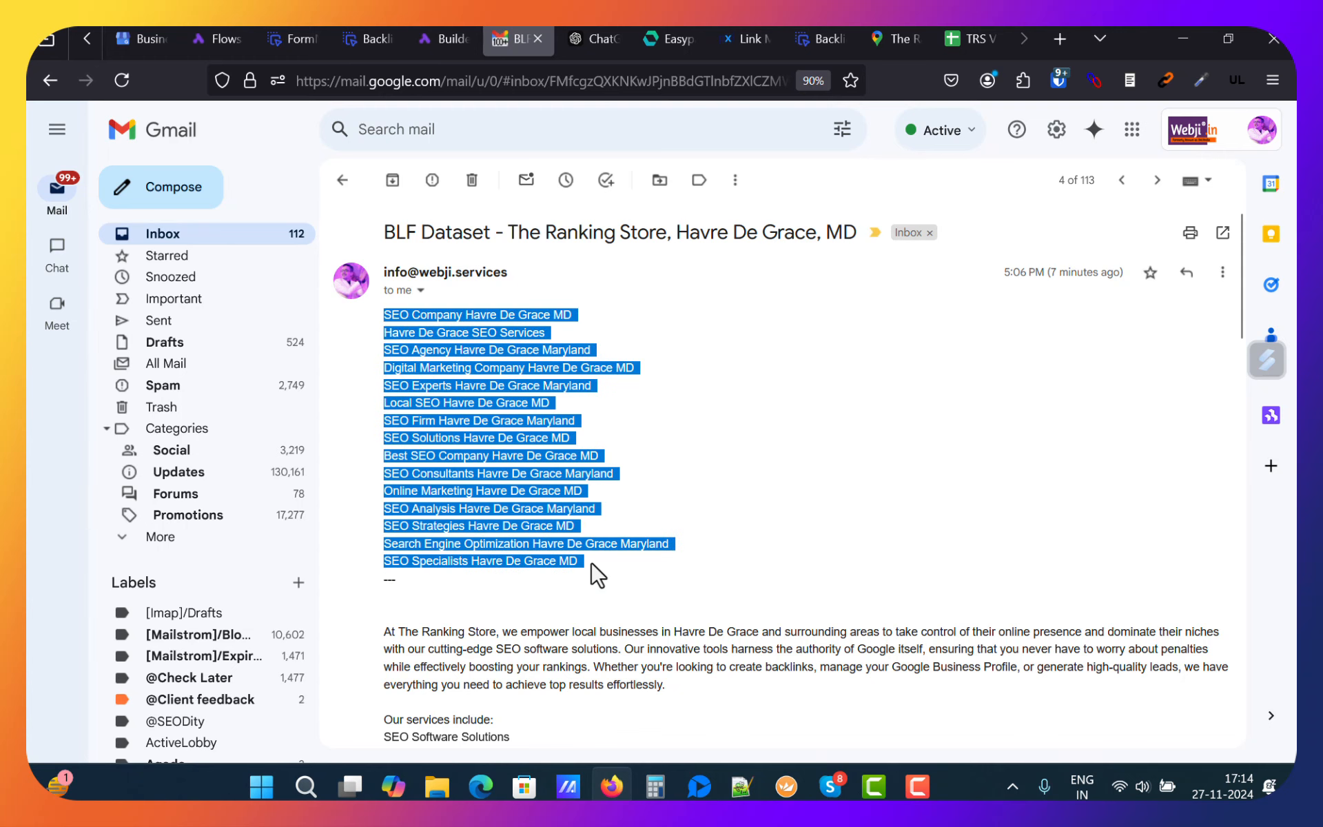
pyautogui.hotkey('ctrl', 'c')
pyautogui.hotkey('alt', 'Tab')
pyautogui.hotkey('ctrl', 'v')
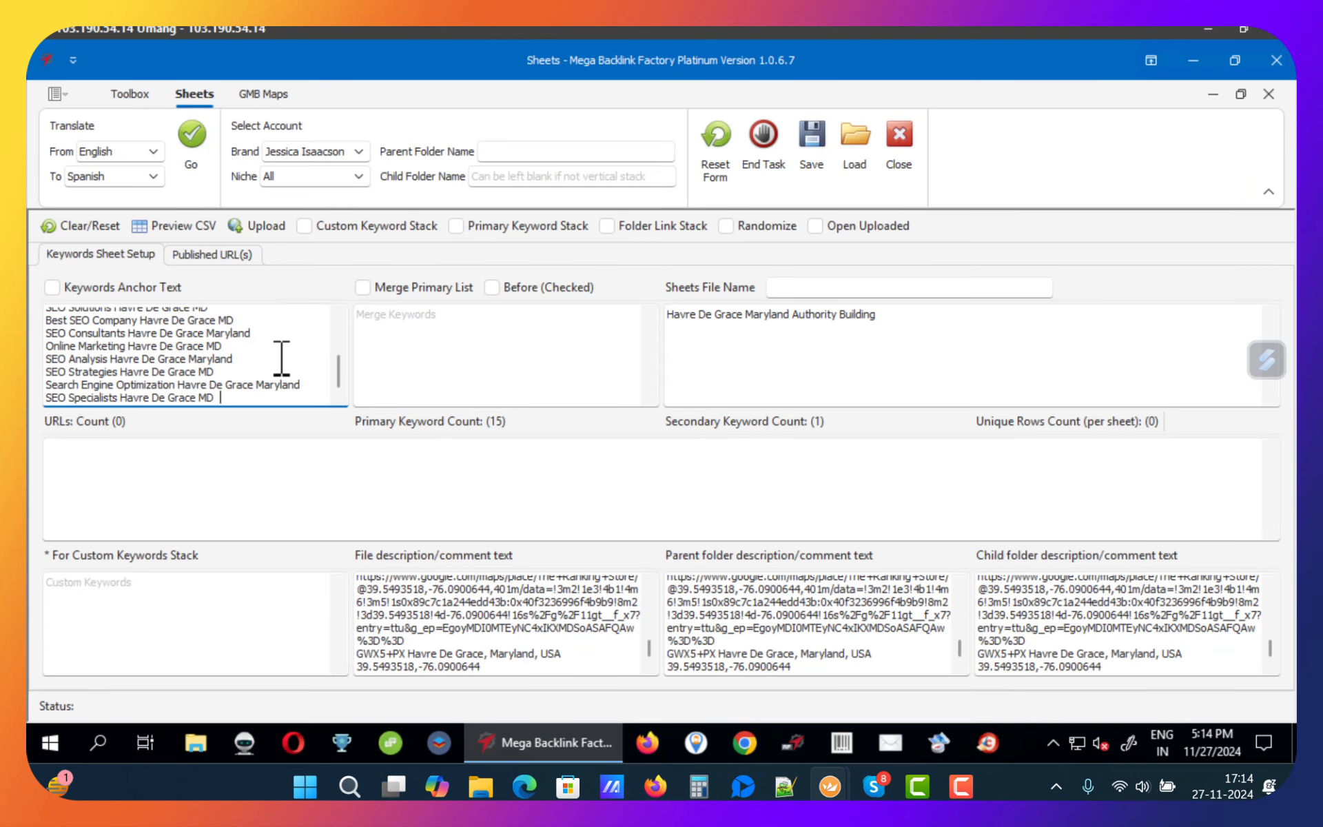
# Step: Move the last keyword, SEO Specialists Havre De Grace MD, from the primary keywords into the secondary keywords box
pyautogui.scroll(3, 280, 358)
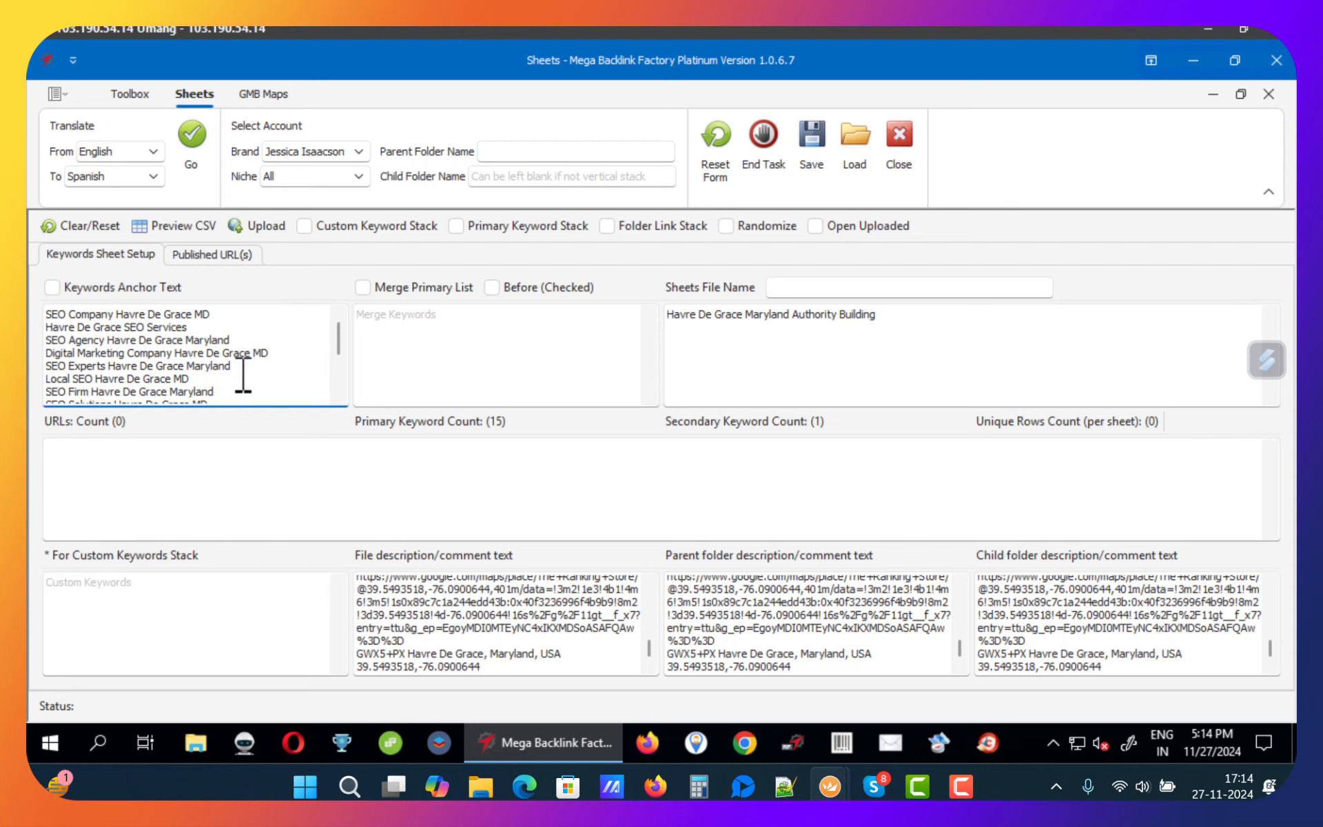
pyautogui.scroll(-3, 243, 376)
pyautogui.moveTo(219, 396); pyautogui.dragTo(38, 397)
pyautogui.press('BackSpace')
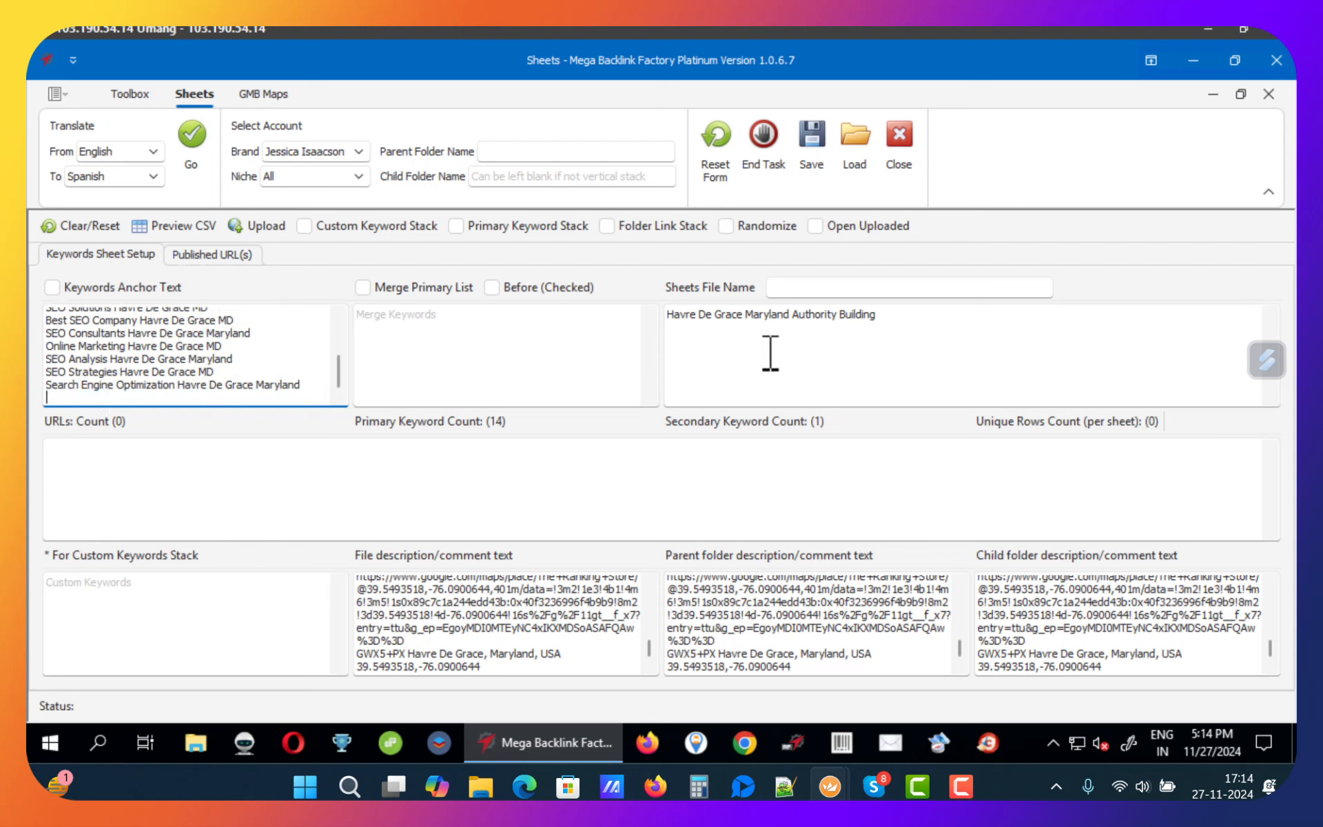
pyautogui.click(835, 352)
pyautogui.hotkey('ctrl', 'a')
pyautogui.hotkey('ctrl', 'v')
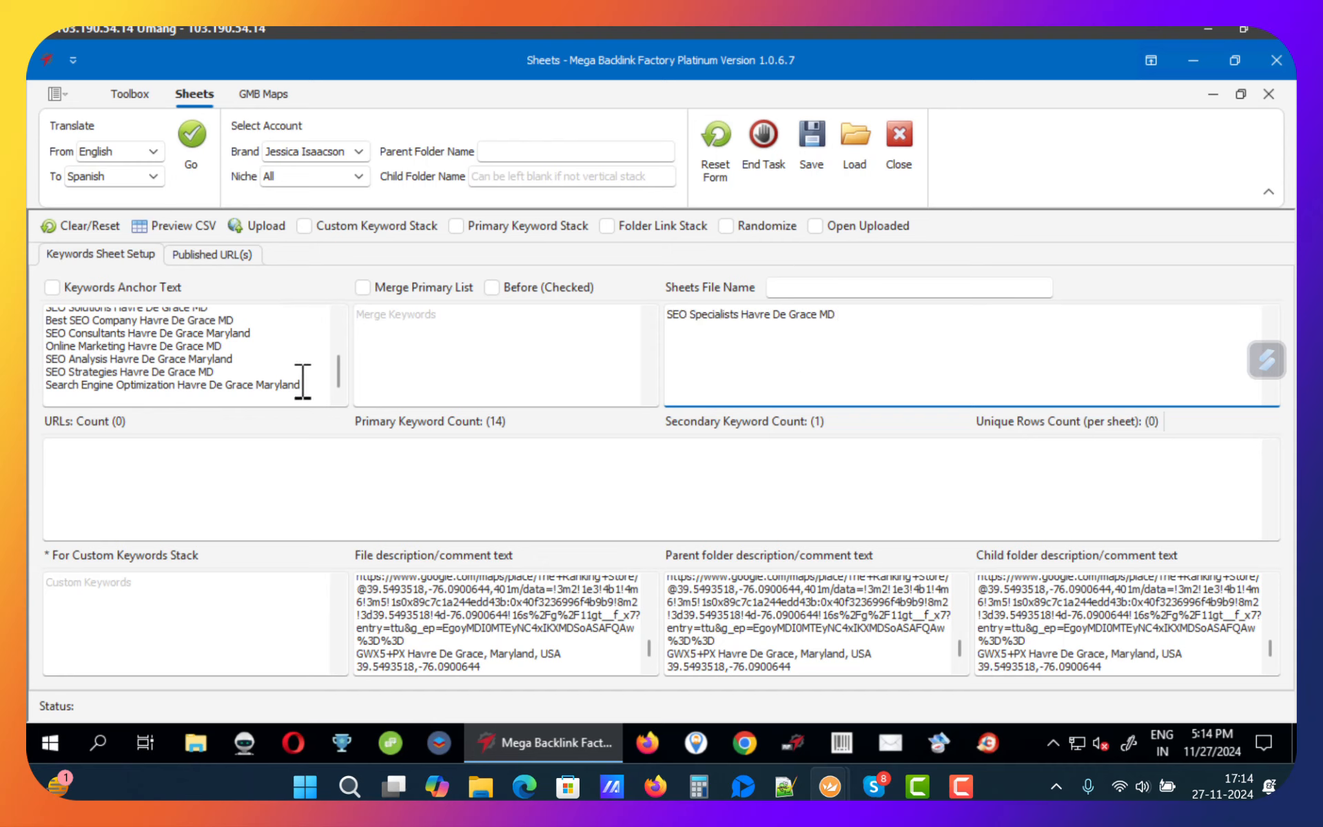
# Step: Move Search Engine Optimization Havre De Grace Maryland from the primary keywords into the Parent Folder Name
pyautogui.moveTo(303, 383); pyautogui.dragTo(31, 384)
pyautogui.press('BackSpace')
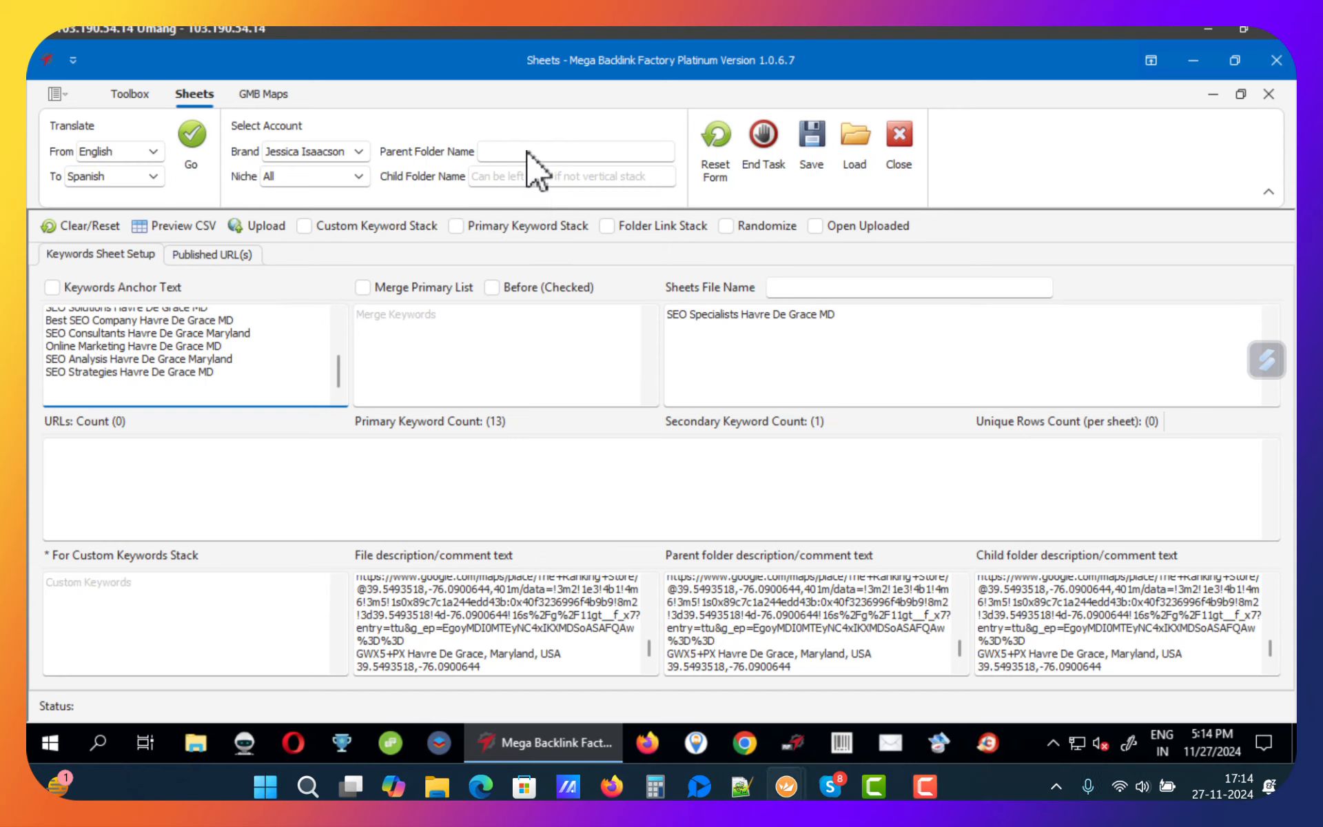
pyautogui.click(530, 151)
pyautogui.hotkey('ctrl', 'v')
# Step: Move SEO Strategies Havre De Grace MD from the primary keywords into the Sheets File Name and remove the blank line left behind
pyautogui.moveTo(228, 373); pyautogui.dragTo(31, 372)
pyautogui.hotkey('ctrl', 'x')
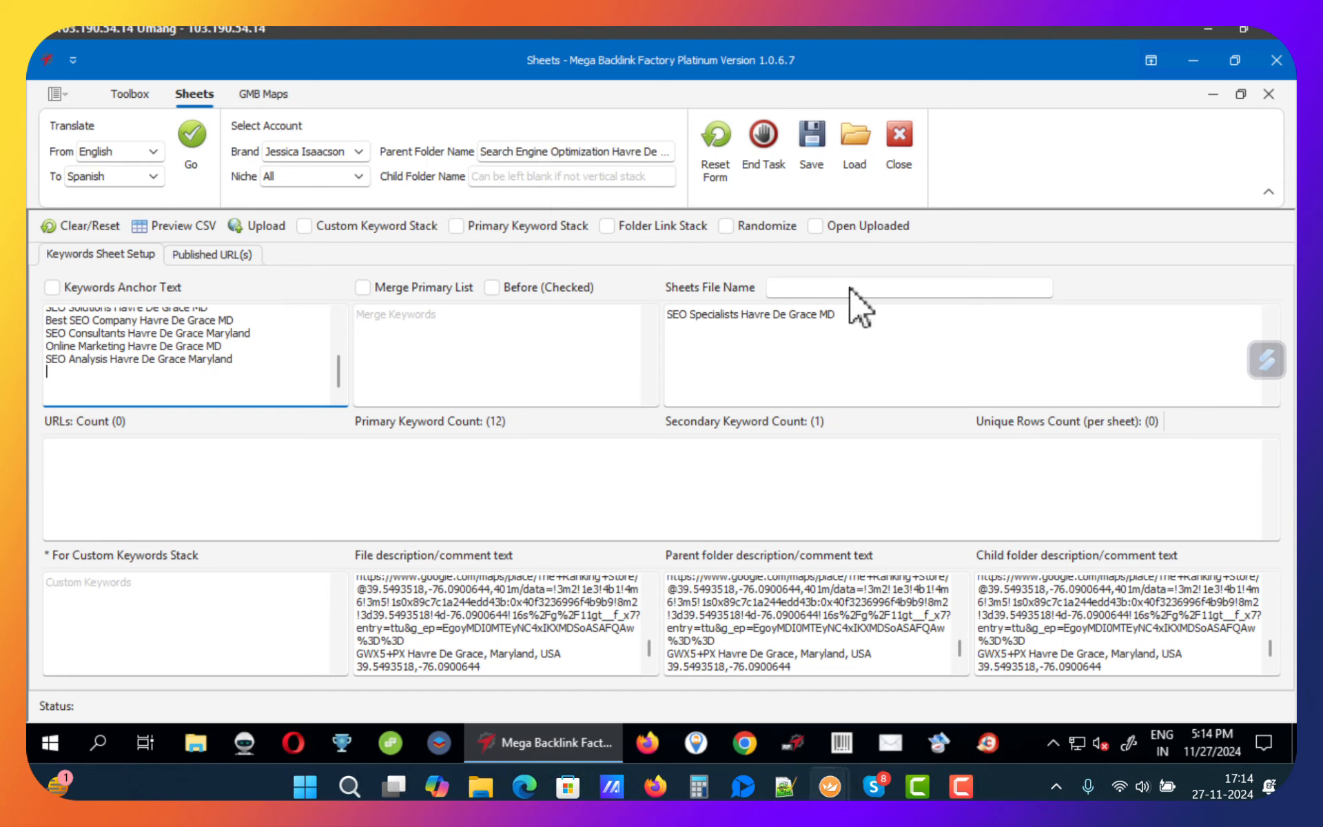
pyautogui.click(856, 290)
pyautogui.hotkey('ctrl', 'v')
pyautogui.click(254, 395)
pyautogui.press('BackSpace')
pyautogui.press('BackSpace')
pyautogui.press('BackSpace')
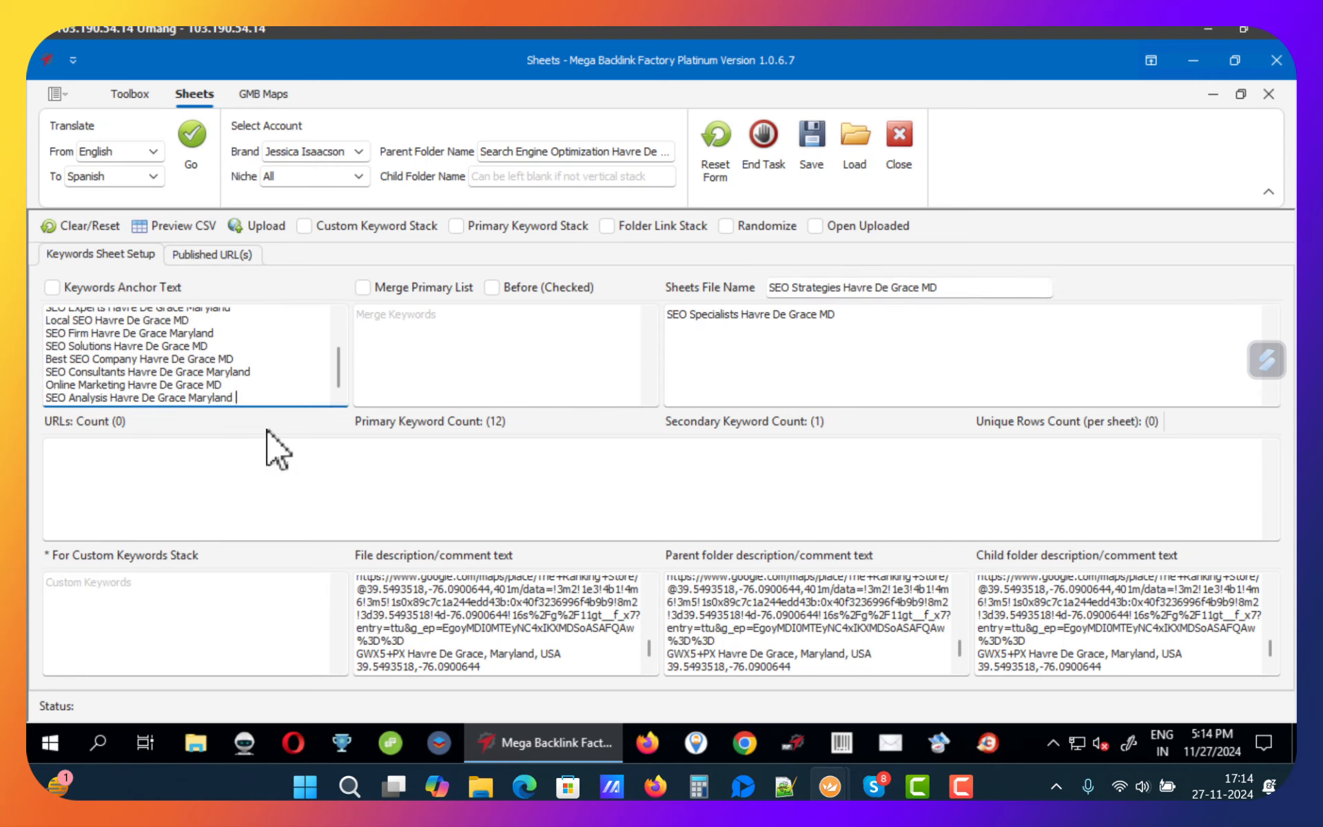
# Step: Compare the file description text with the description blocks in the BLF Dataset email
pyautogui.click(281, 470)
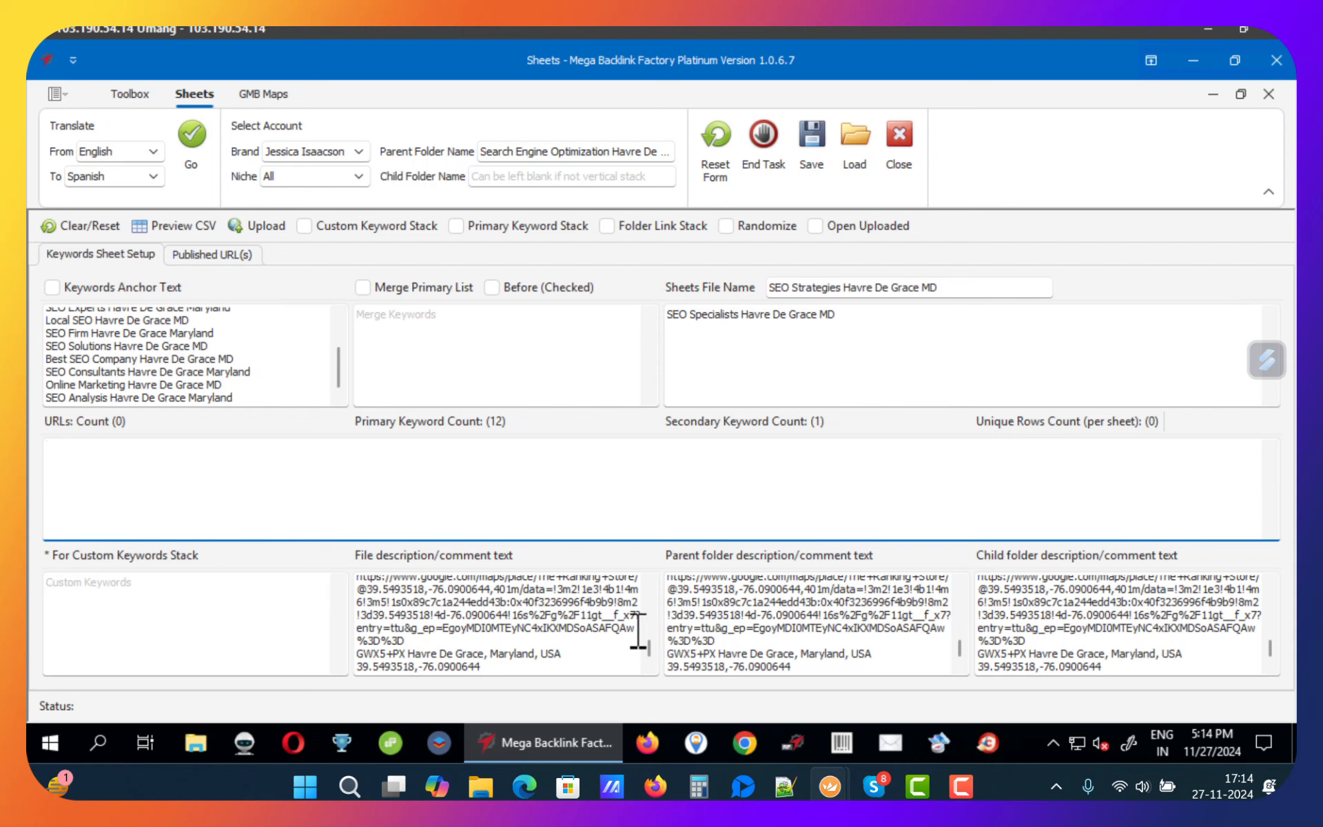
pyautogui.scroll(8, 541, 630)
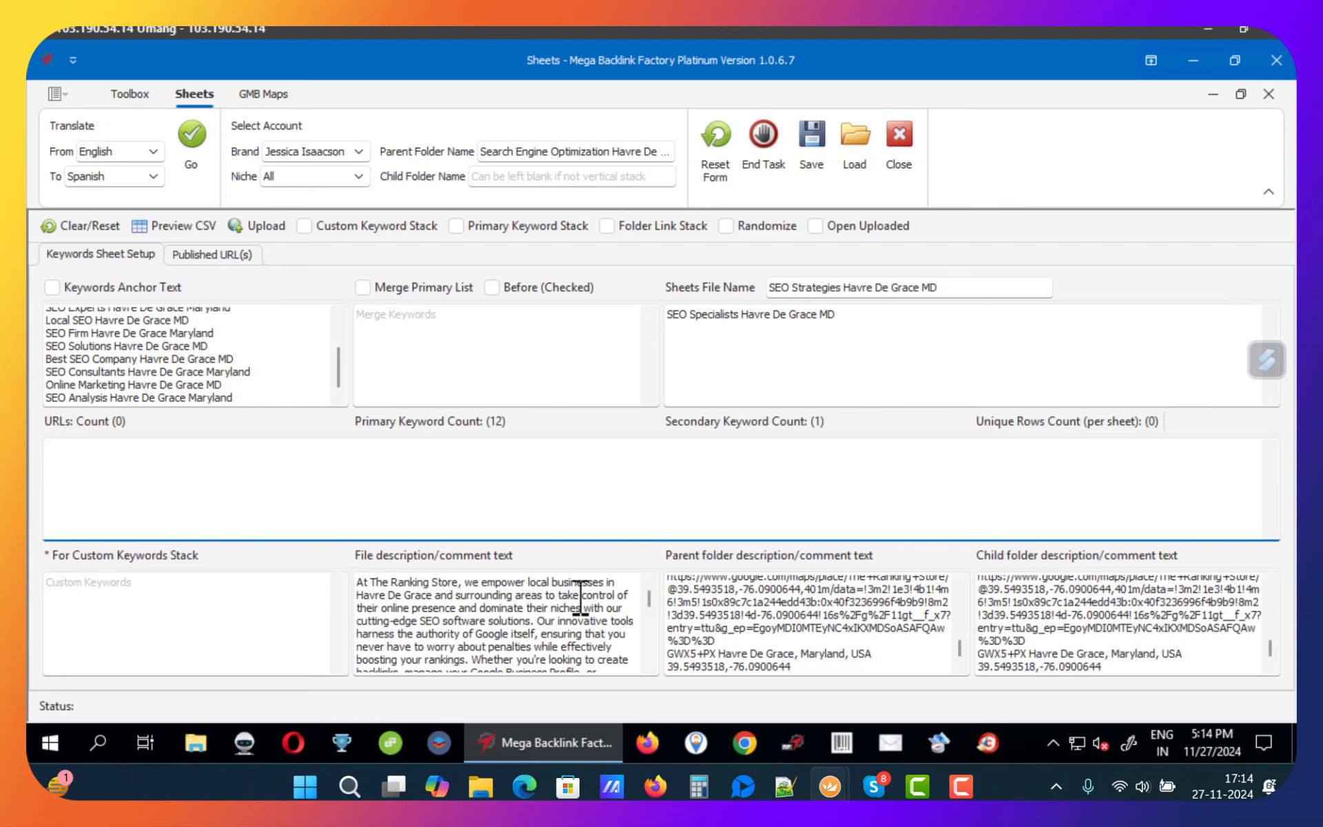
pyautogui.click(655, 786)
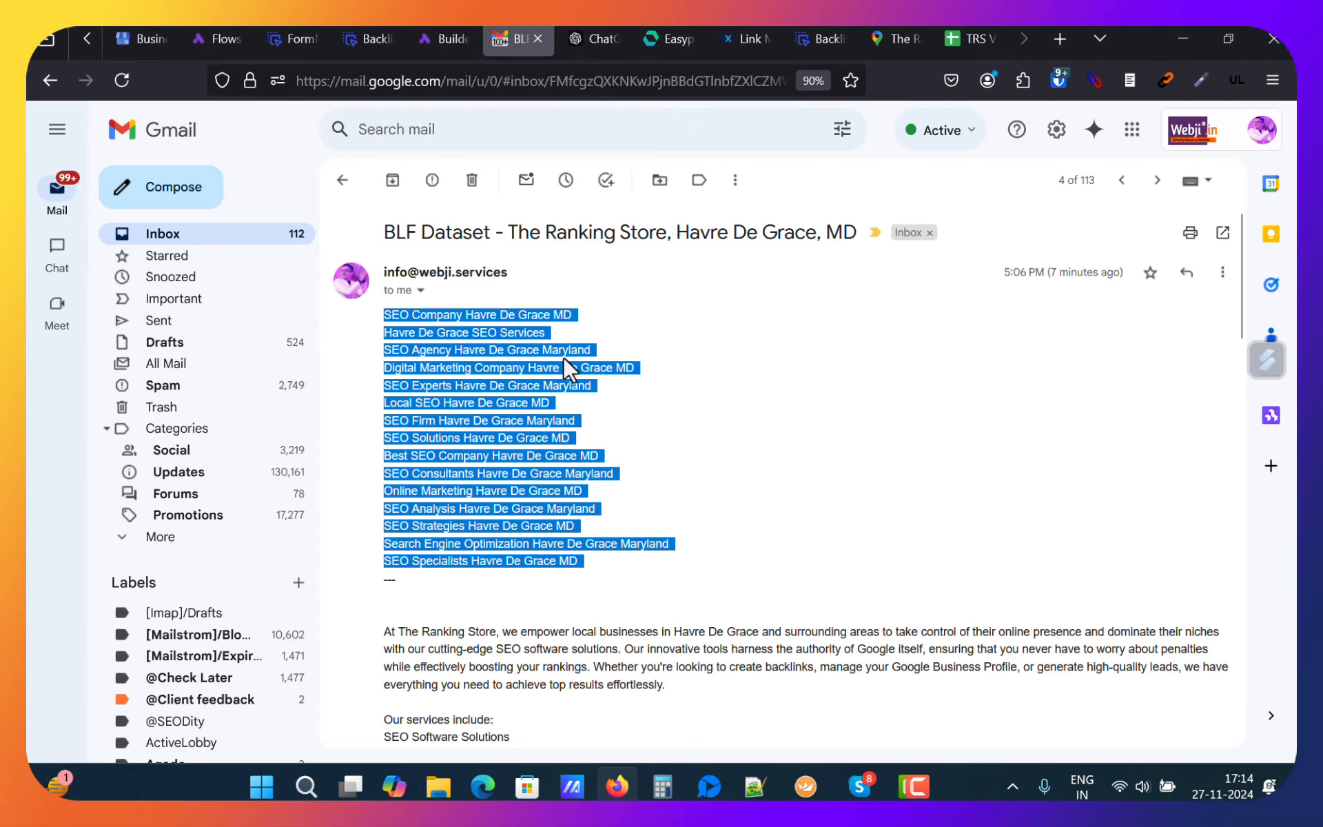
pyautogui.scroll(-3, 576, 459)
pyautogui.scroll(-4, 575, 458)
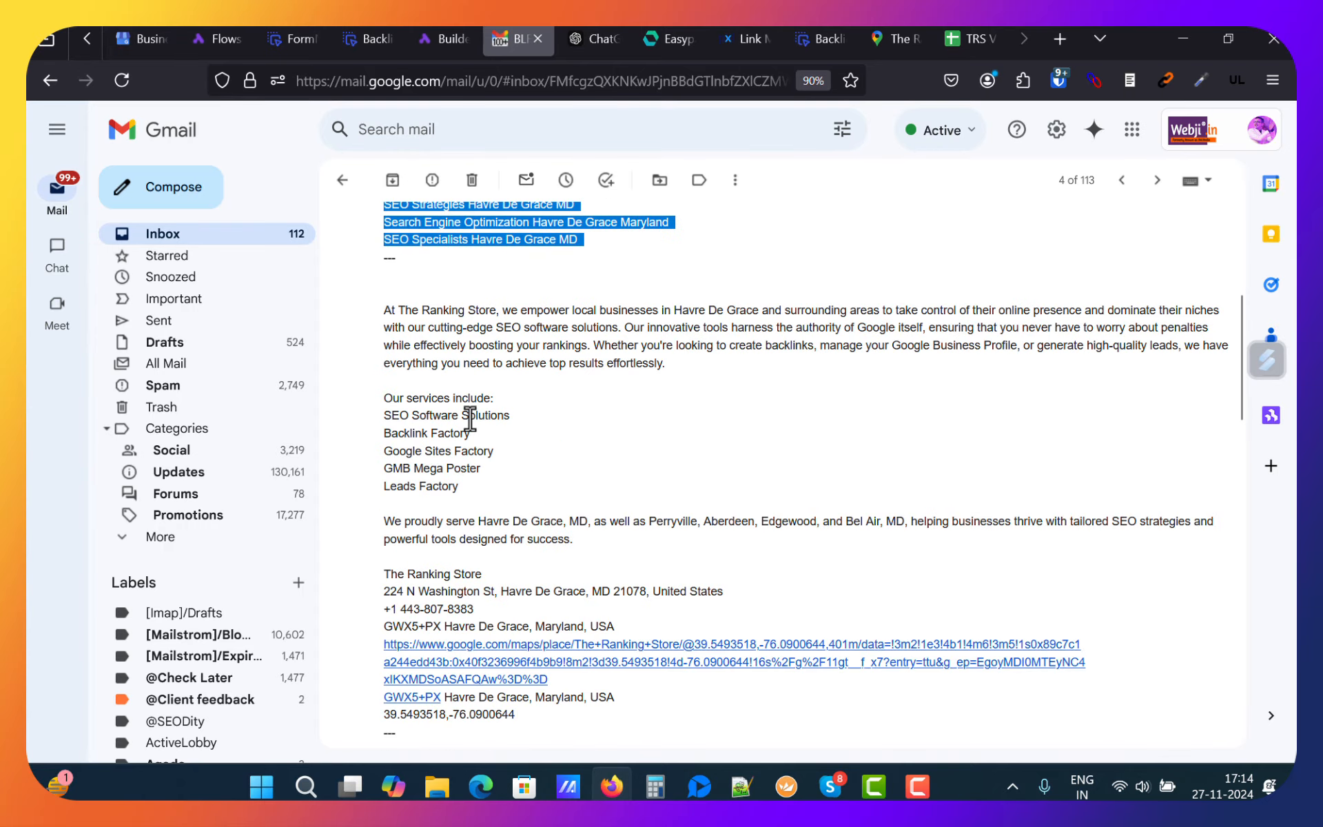
pyautogui.scroll(2, 439, 364)
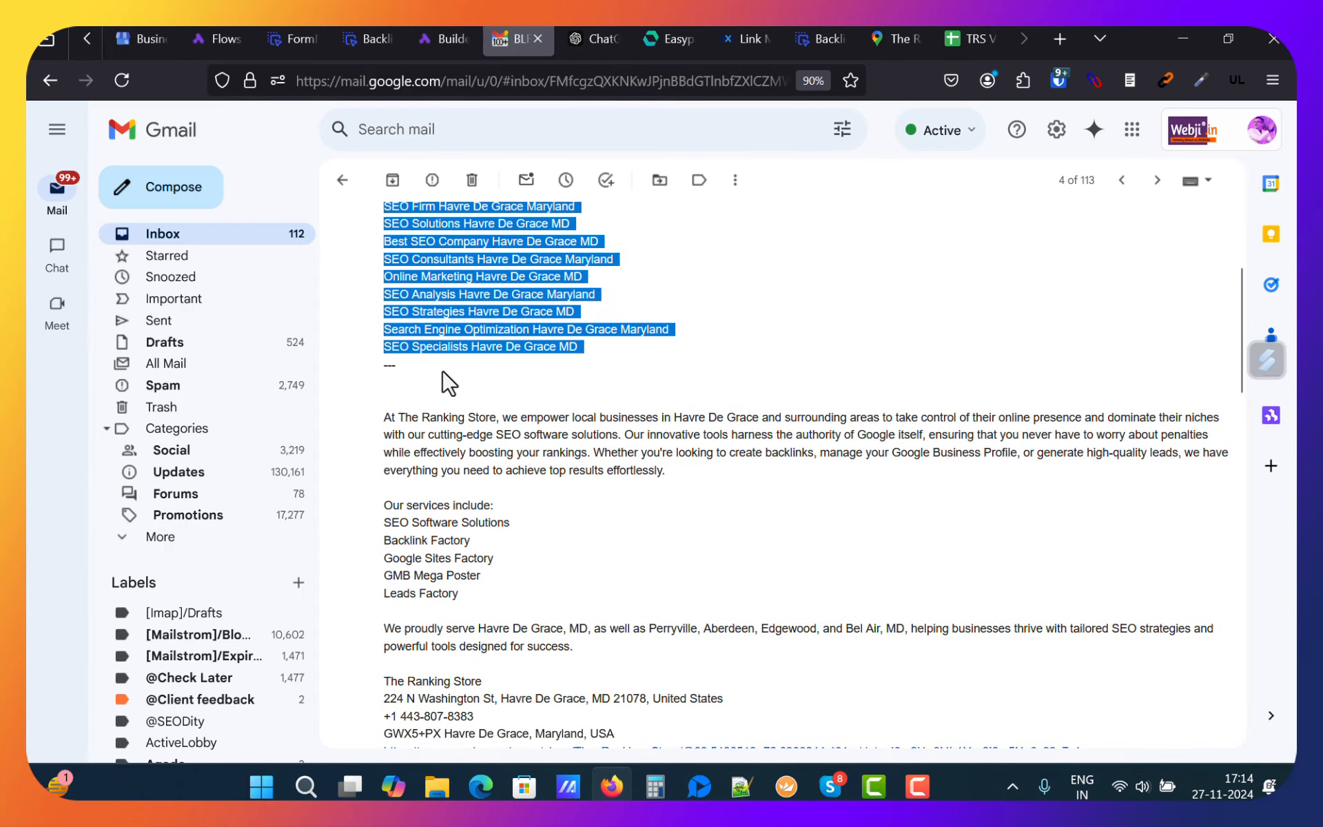
pyautogui.scroll(-3, 448, 378)
pyautogui.scroll(3, 446, 375)
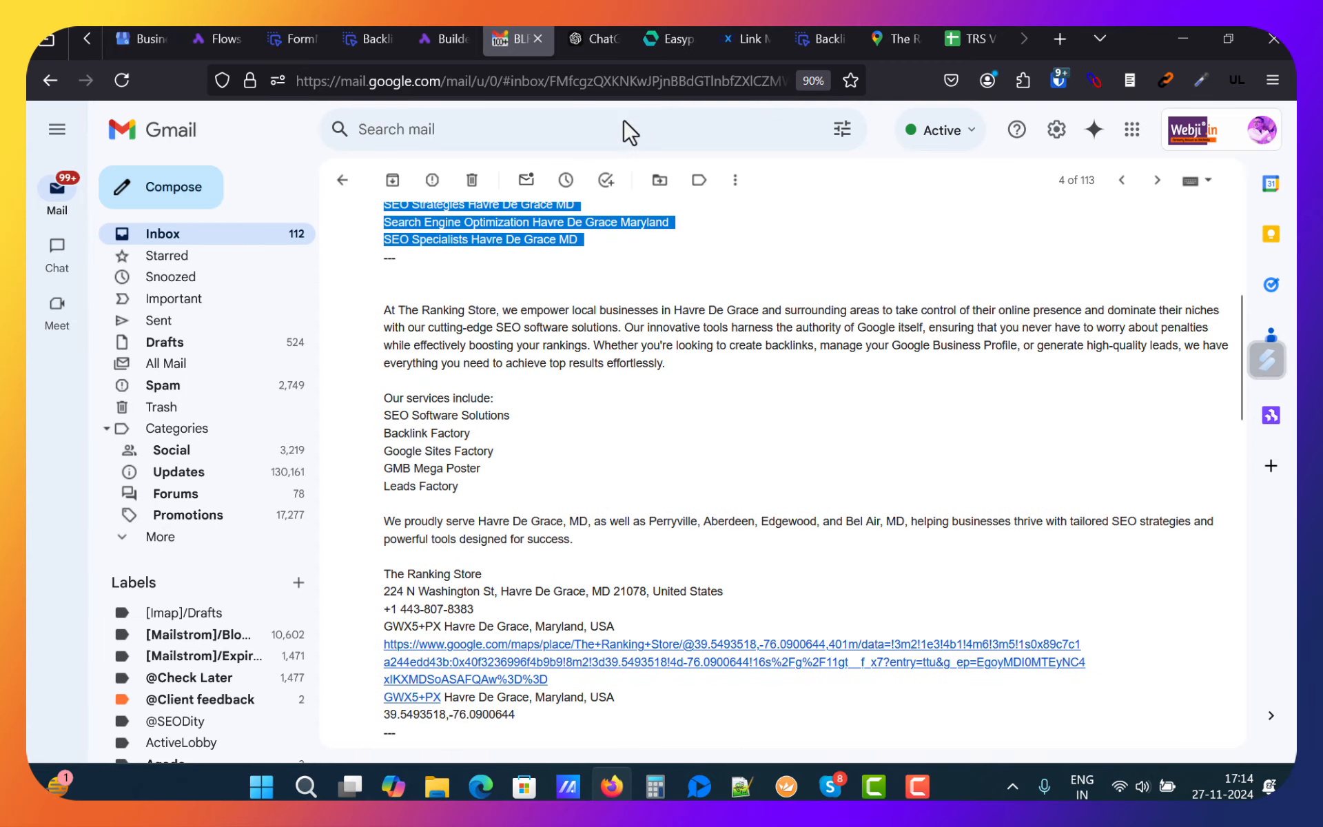
pyautogui.scroll(-3, 530, 417)
pyautogui.scroll(3, 528, 413)
pyautogui.moveTo(380, 312); pyautogui.dragTo(596, 720)
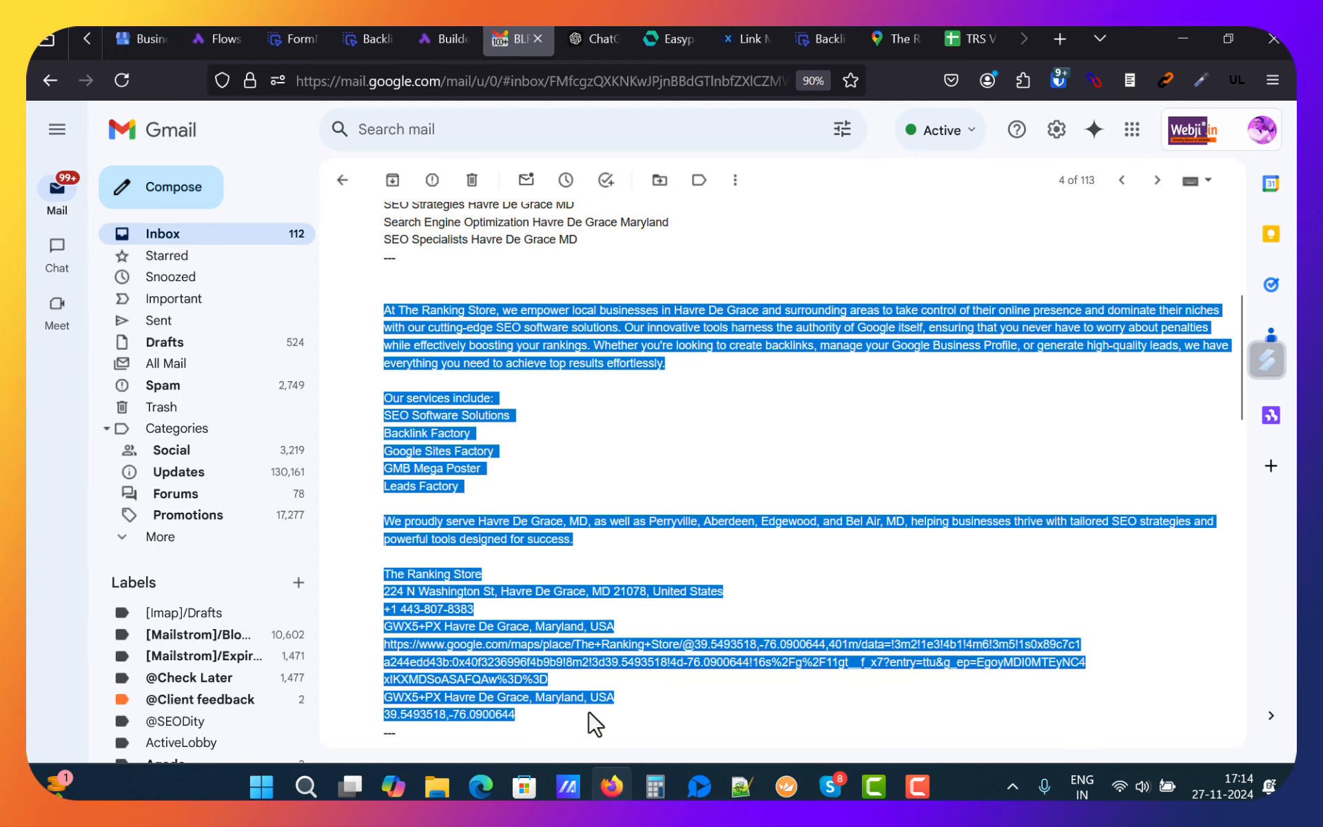
pyautogui.click(523, 453)
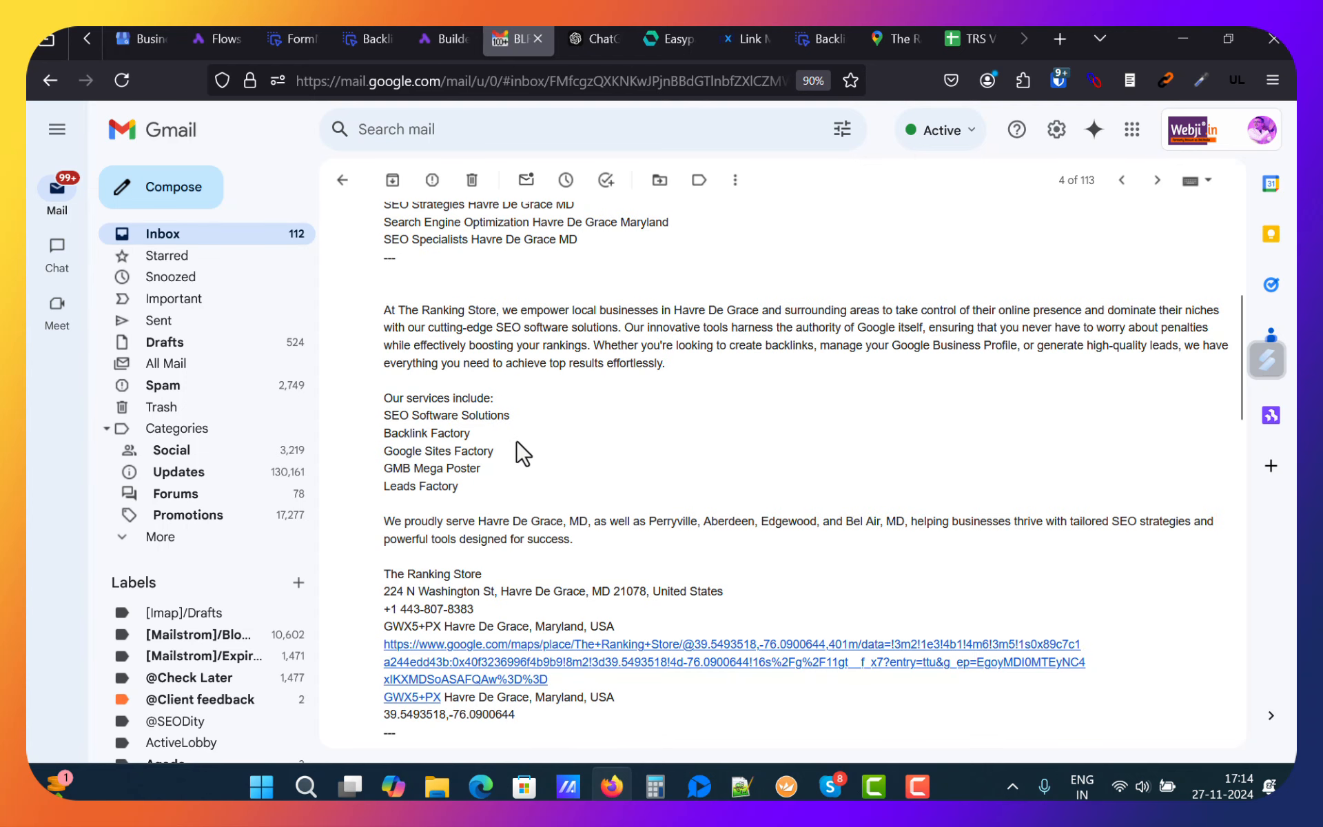